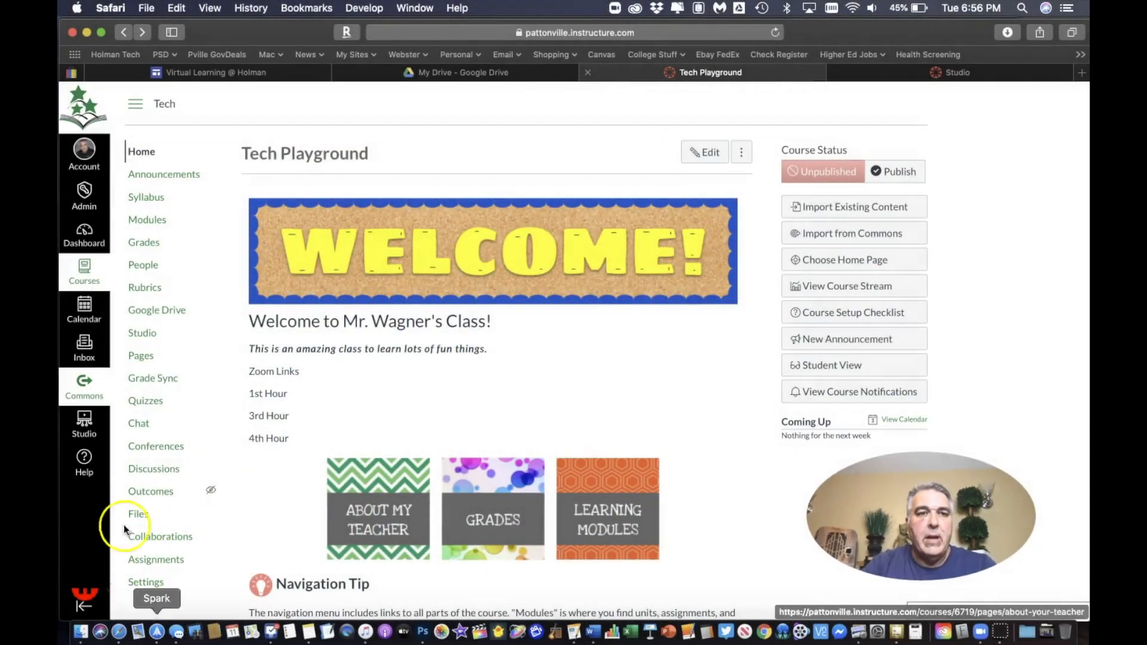
{"action": "scroll", "coordinate": [296, 457], "scroll_direction": "down", "scroll_amount": 2}
{"action": "scroll", "coordinate": [297, 463], "scroll_direction": "down", "scroll_amount": 1}
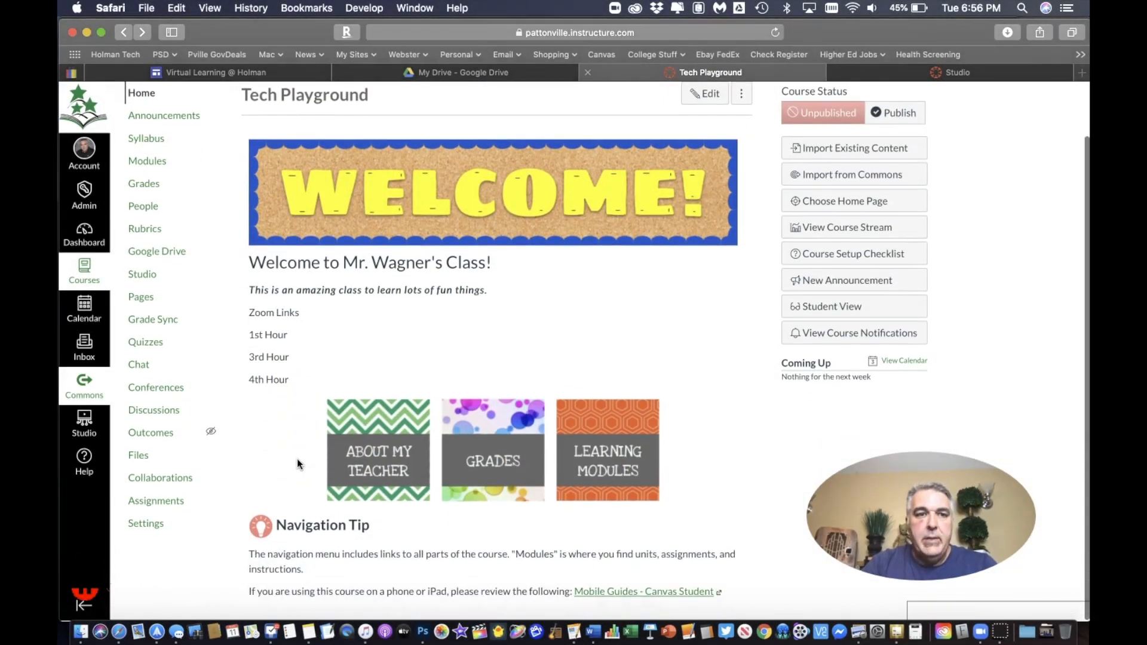
{"action": "scroll", "coordinate": [297, 460], "scroll_direction": "up", "scroll_amount": 1}
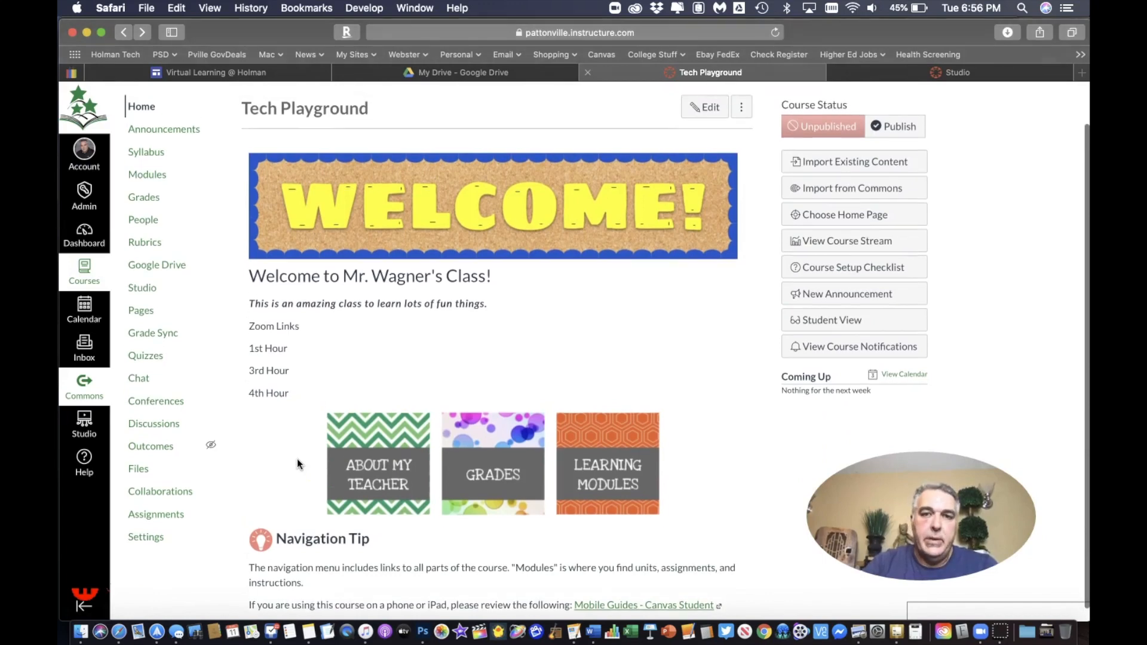
{"action": "scroll", "coordinate": [296, 457], "scroll_direction": "down", "scroll_amount": 1}
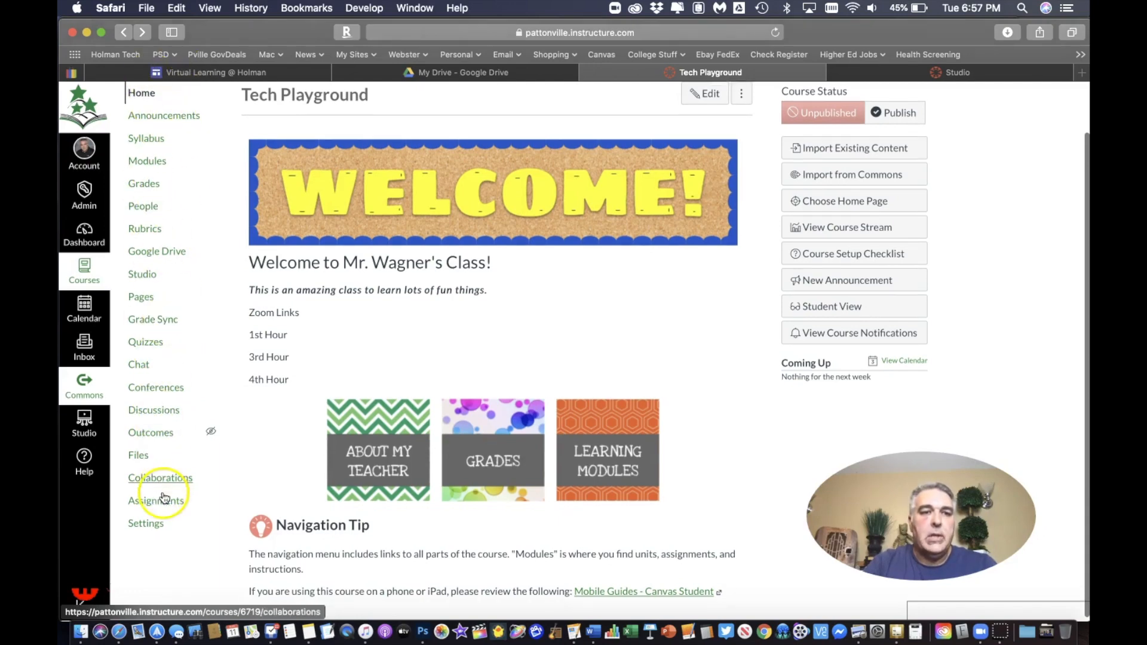
{"action": "scroll", "coordinate": [153, 454], "scroll_direction": "down", "scroll_amount": 1}
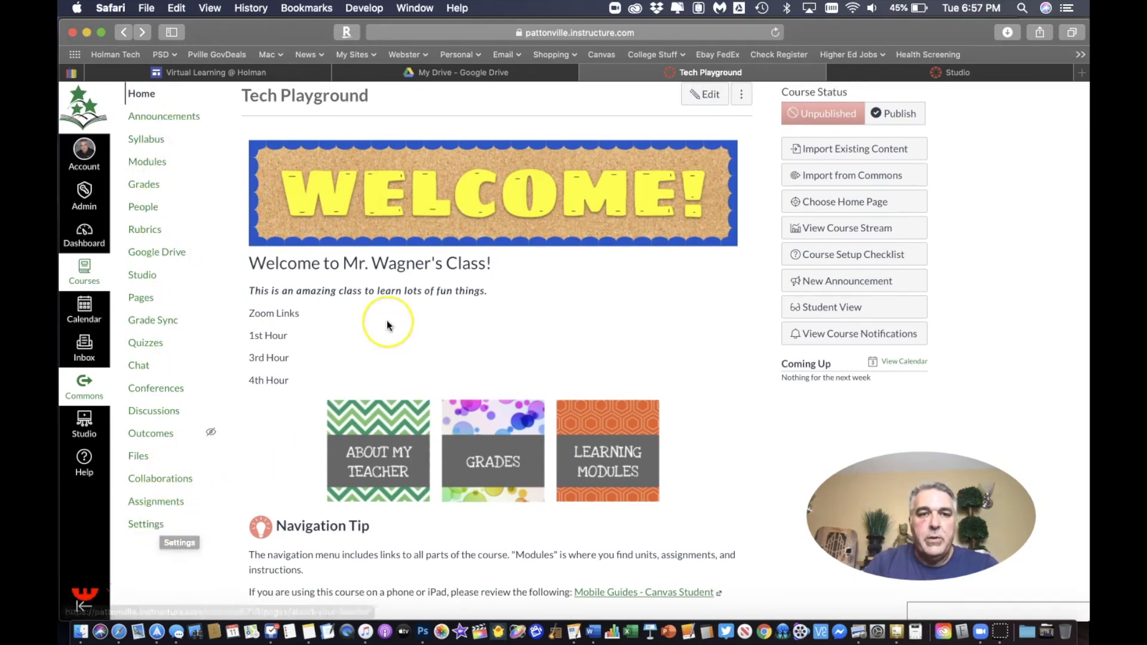
{"action": "scroll", "coordinate": [387, 320], "scroll_direction": "up", "scroll_amount": 2}
{"action": "scroll", "coordinate": [387, 320], "scroll_direction": "down", "scroll_amount": 2}
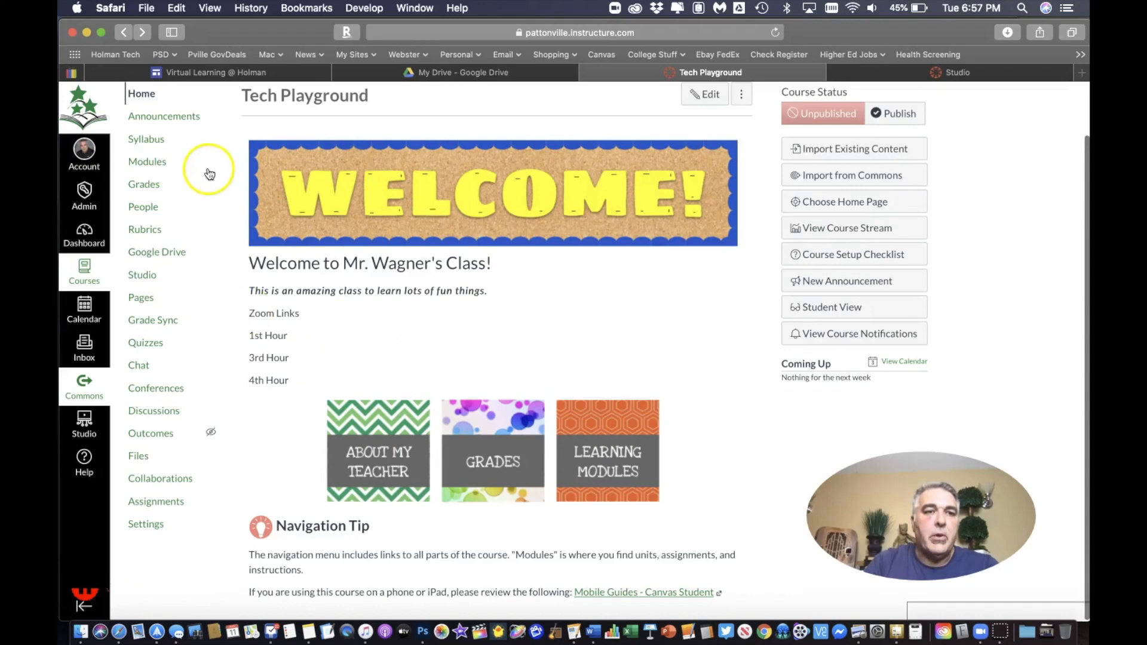
- Open the Tech Playground course settings and show the editable list of course navigation items
{"action": "left_click", "coordinate": [149, 527]}
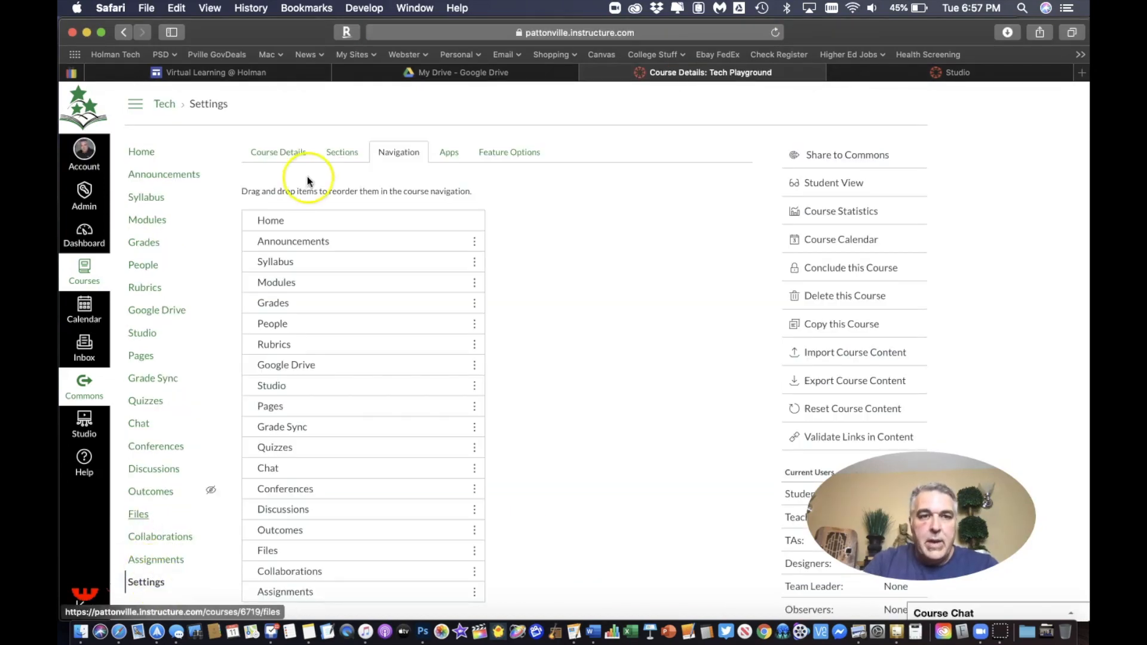
{"action": "left_click", "coordinate": [302, 166]}
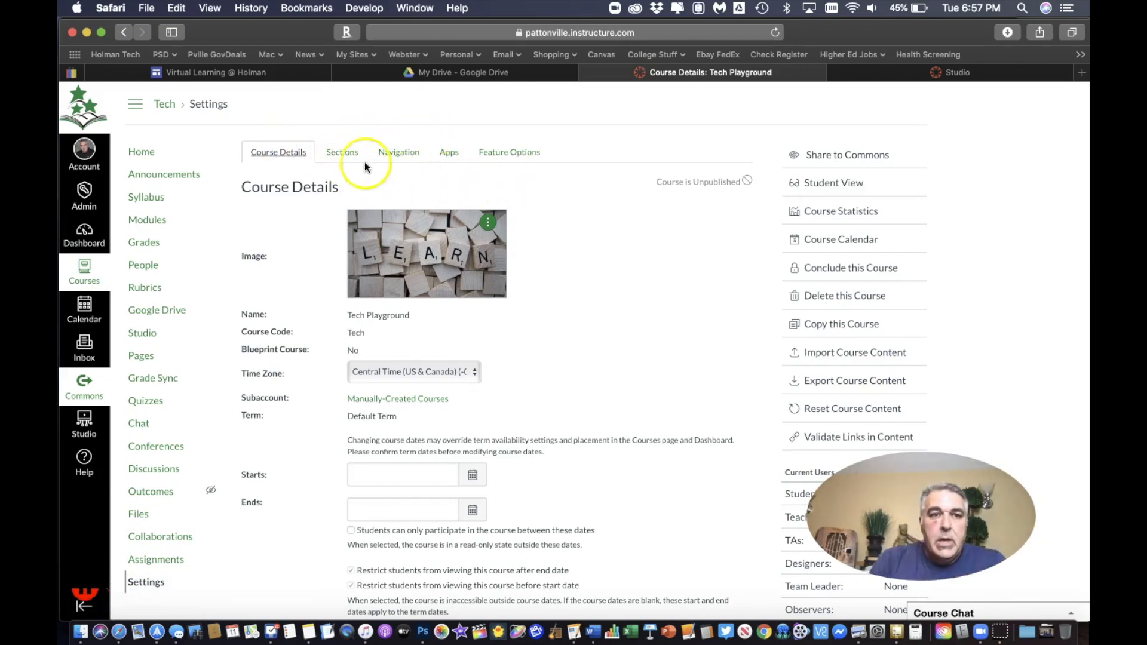
{"action": "left_click", "coordinate": [396, 149]}
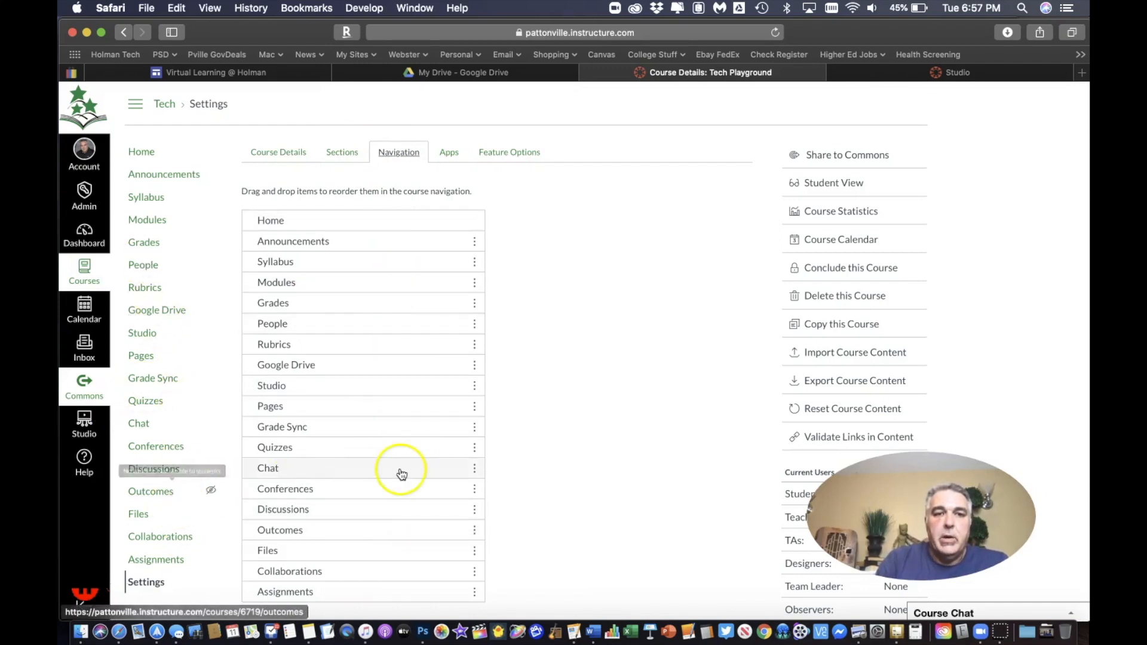
- Enable Zoom in the course navigation directly below Pages, move Outcomes to the hidden items, and save the navigation
{"action": "scroll", "coordinate": [401, 473], "scroll_direction": "down", "scroll_amount": 4}
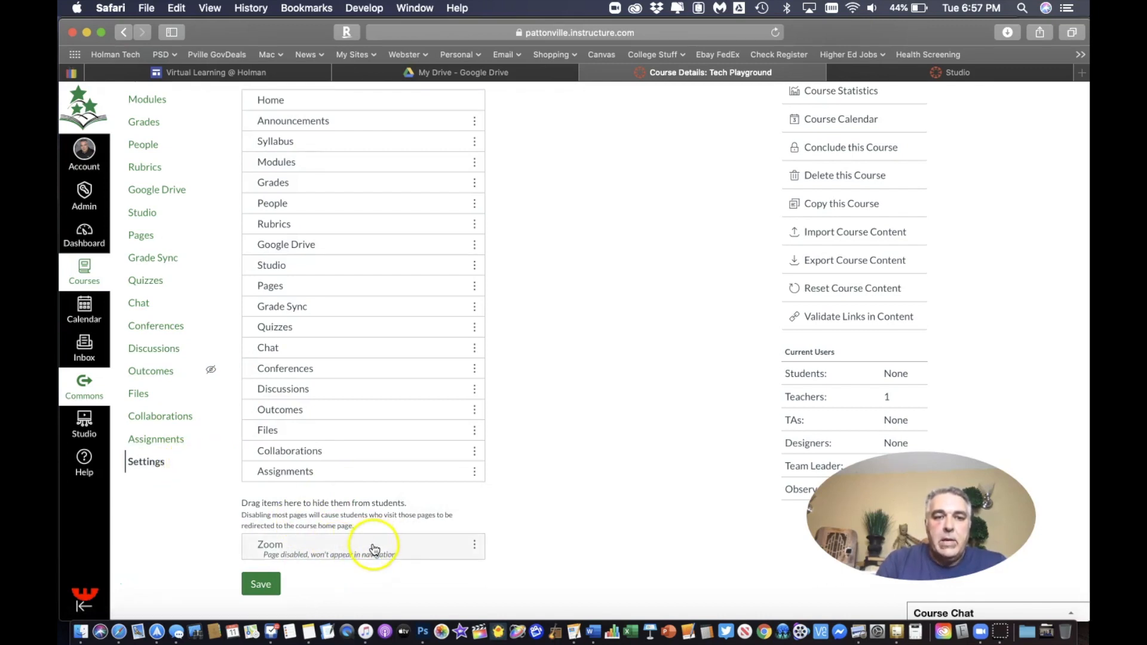
{"action": "scroll", "coordinate": [374, 538], "scroll_direction": "up", "scroll_amount": 1}
{"action": "left_click_drag", "start_coordinate": [373, 569], "coordinate": [339, 322]}
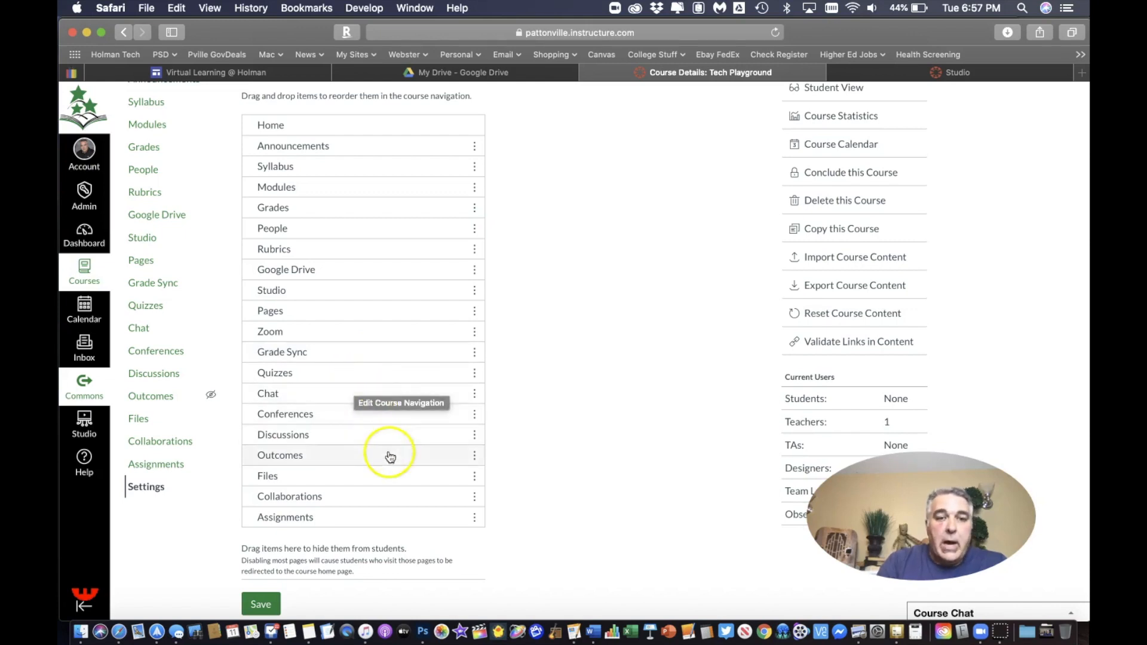
{"action": "left_click_drag", "start_coordinate": [389, 456], "coordinate": [396, 568]}
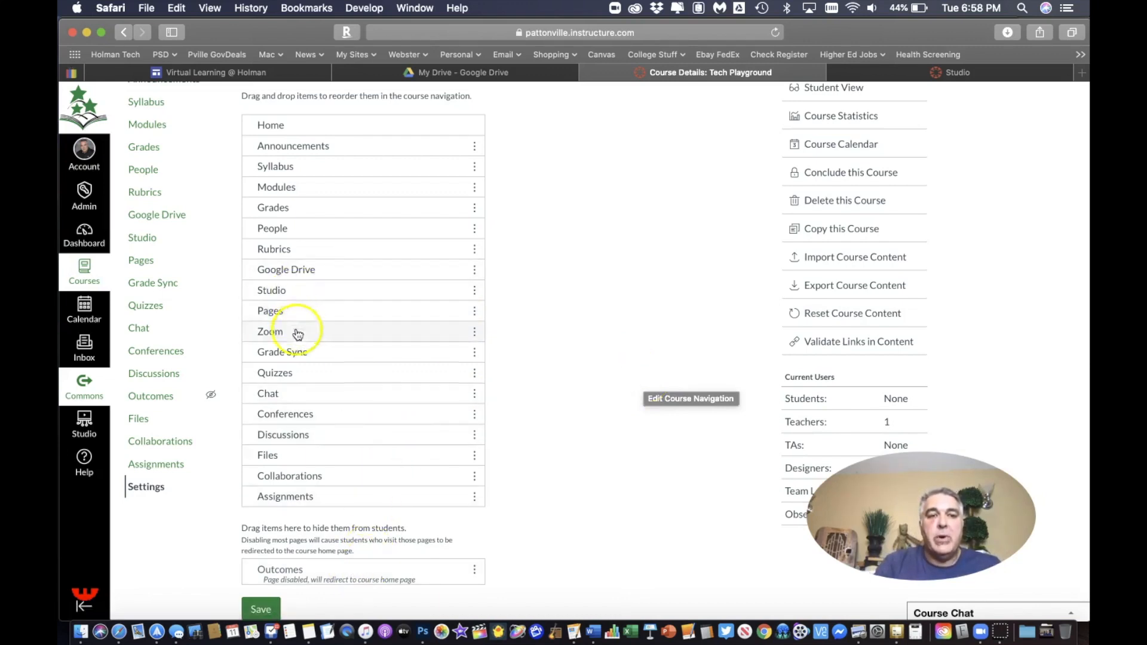
{"action": "left_click", "coordinate": [261, 609]}
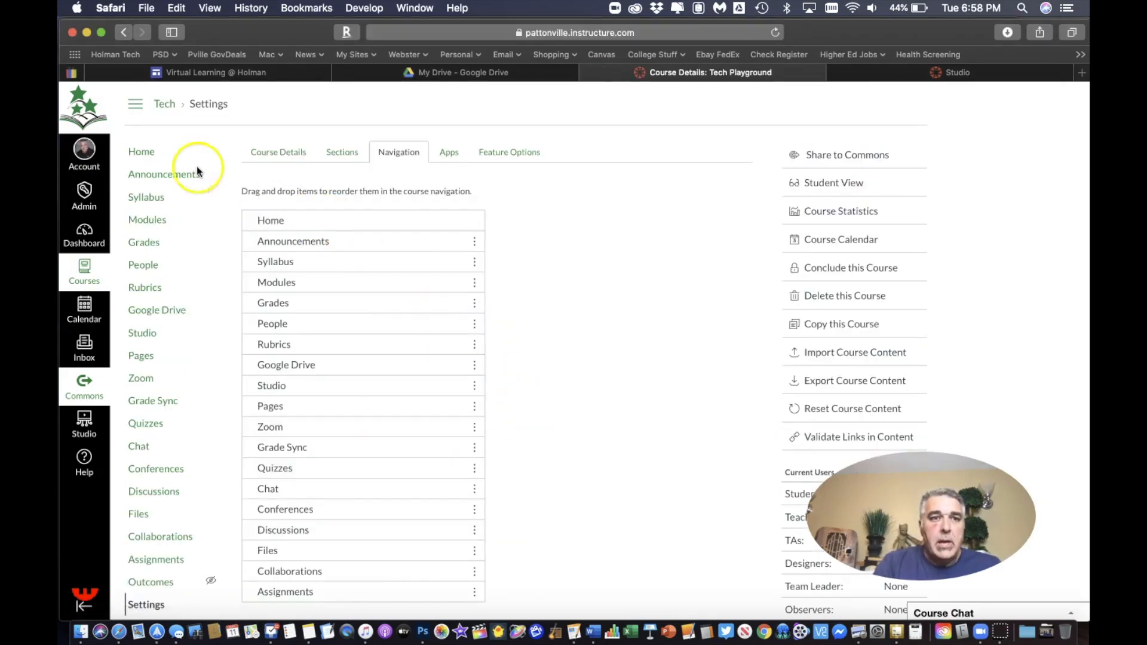
- Open the course's Zoom page from the course home and start scheduling a new meeting
{"action": "left_click", "coordinate": [153, 152]}
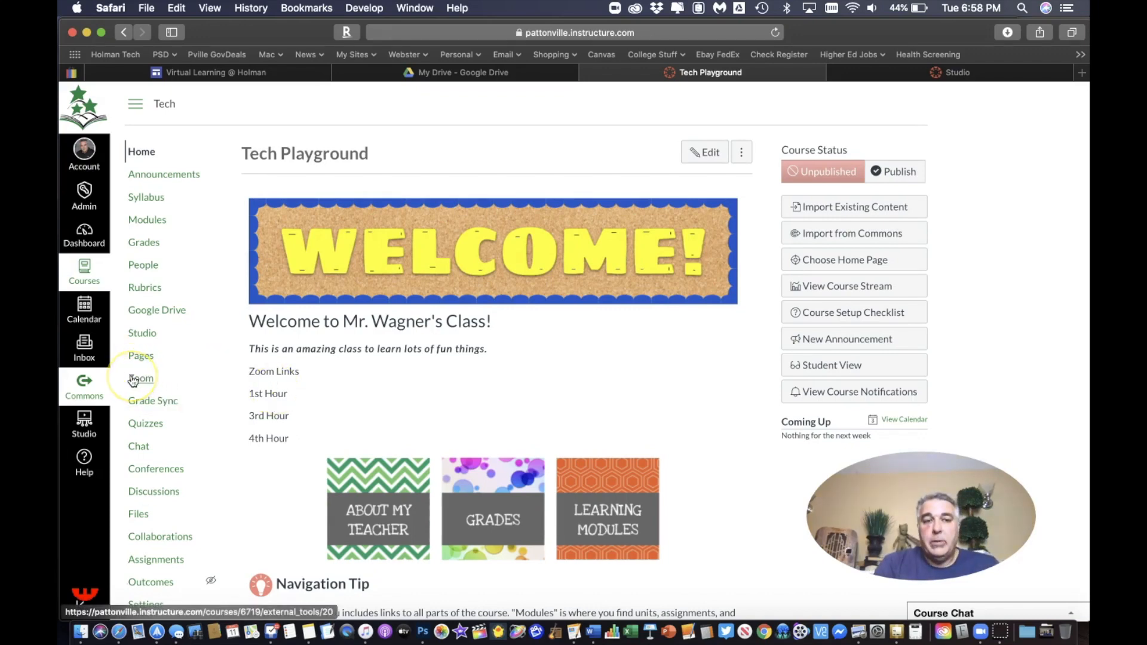
{"action": "left_click", "coordinate": [133, 381]}
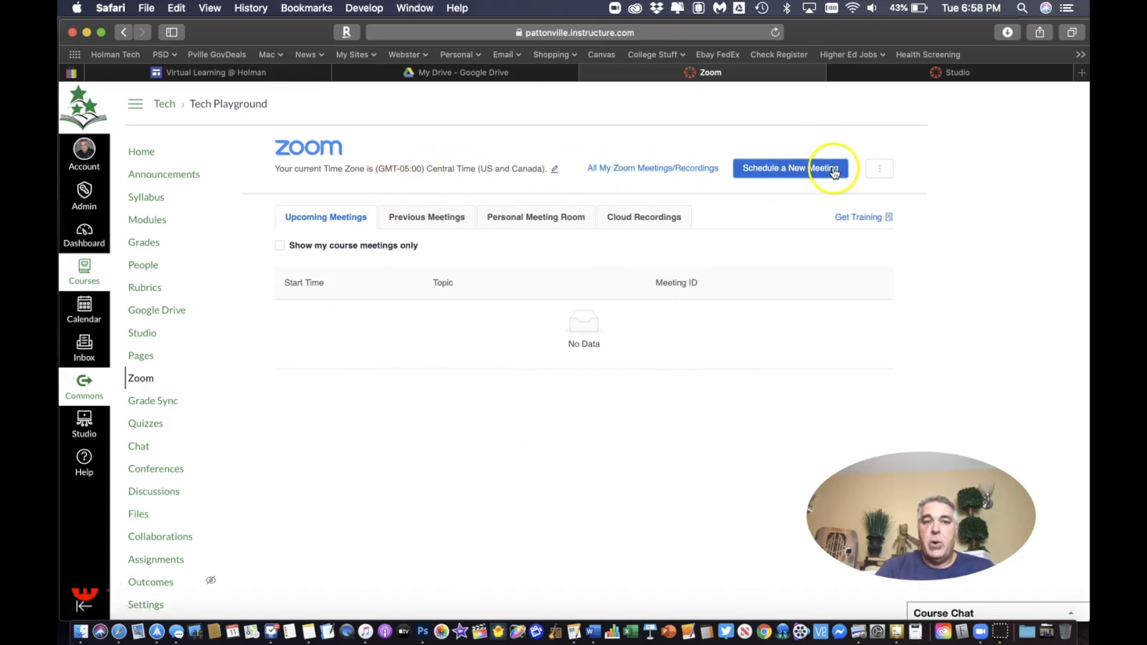
{"action": "left_click", "coordinate": [791, 178]}
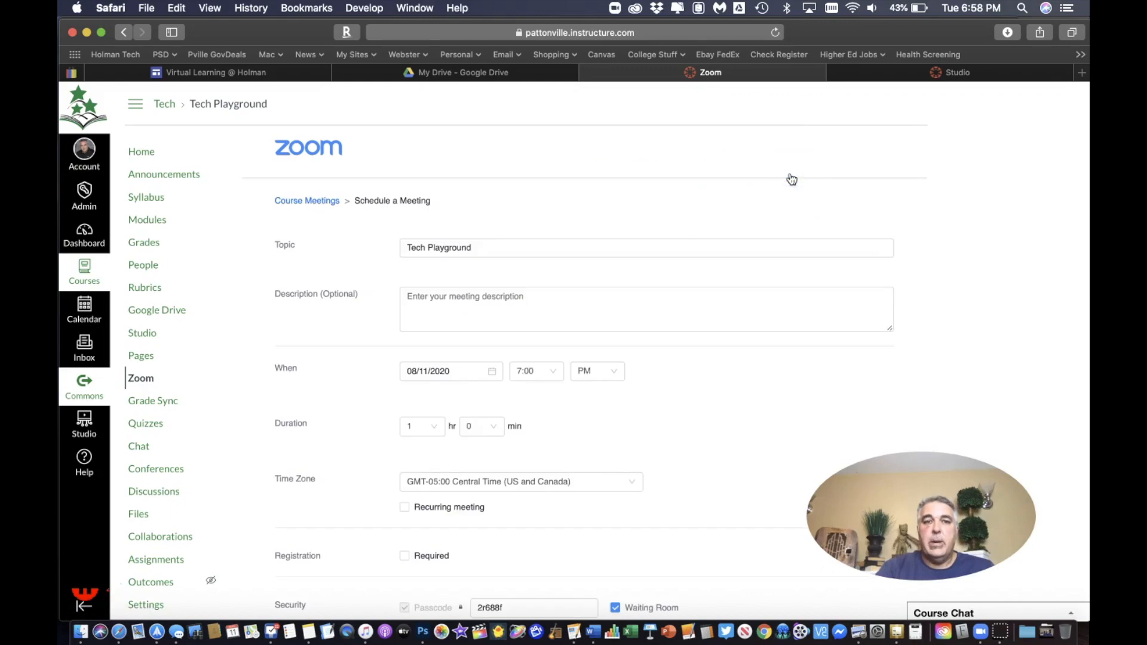
- Set the meeting topic to "1st Hour" and choose 1 hour for the duration, leaving the description empty
{"action": "double_click", "coordinate": [431, 246]}
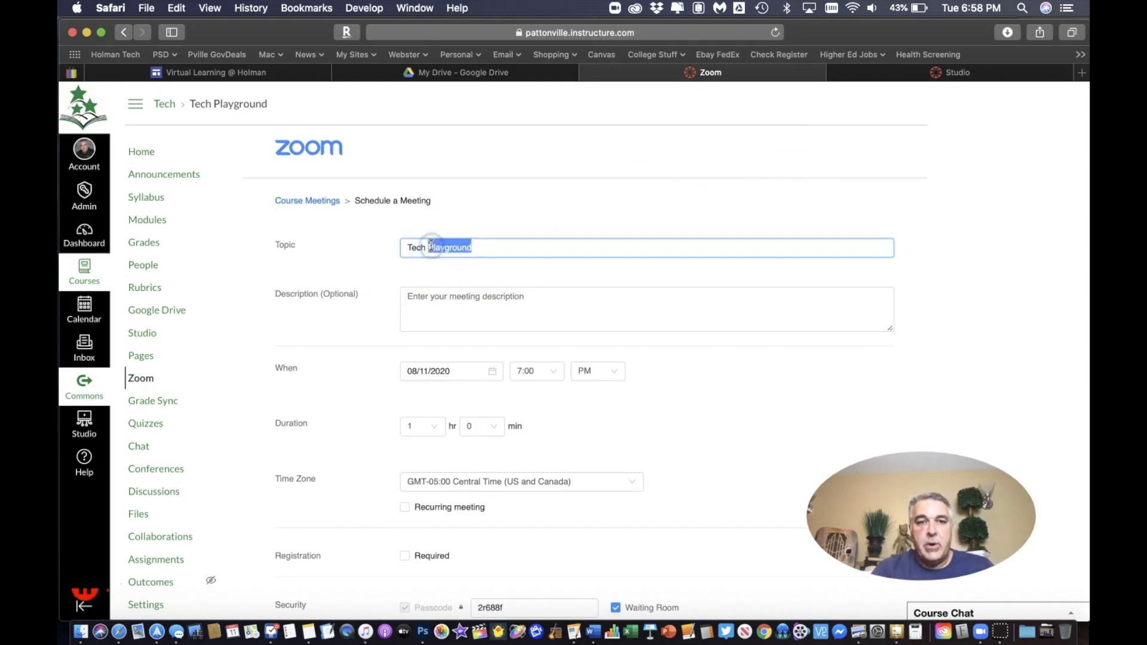
{"action": "type", "text": "1st Hour"}
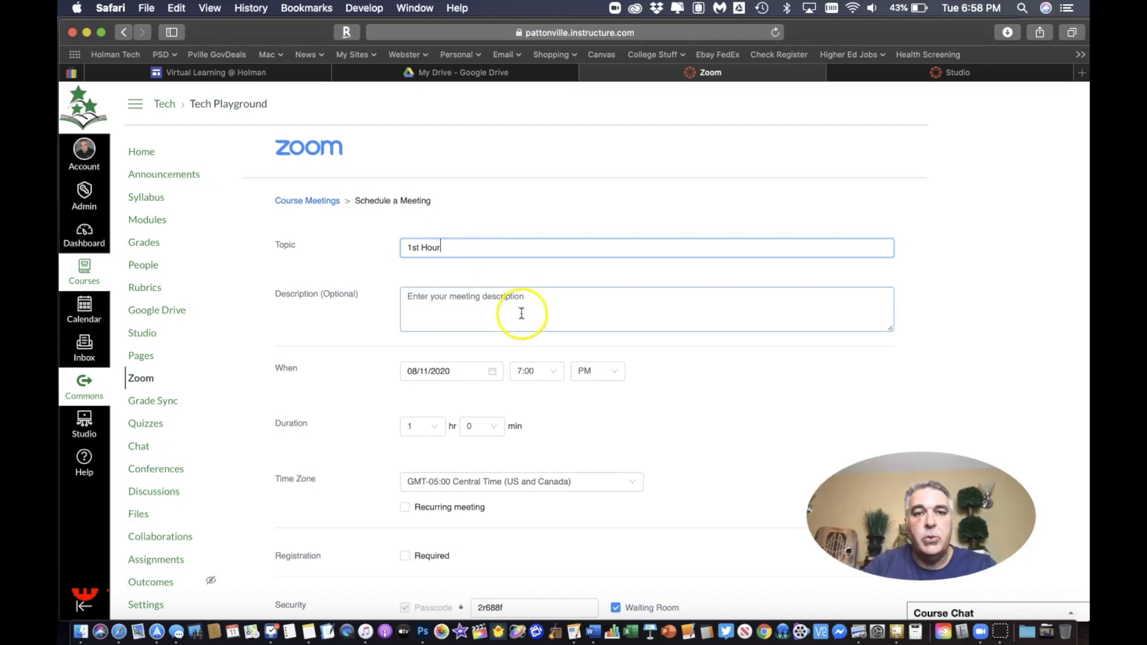
{"action": "left_click", "coordinate": [499, 308]}
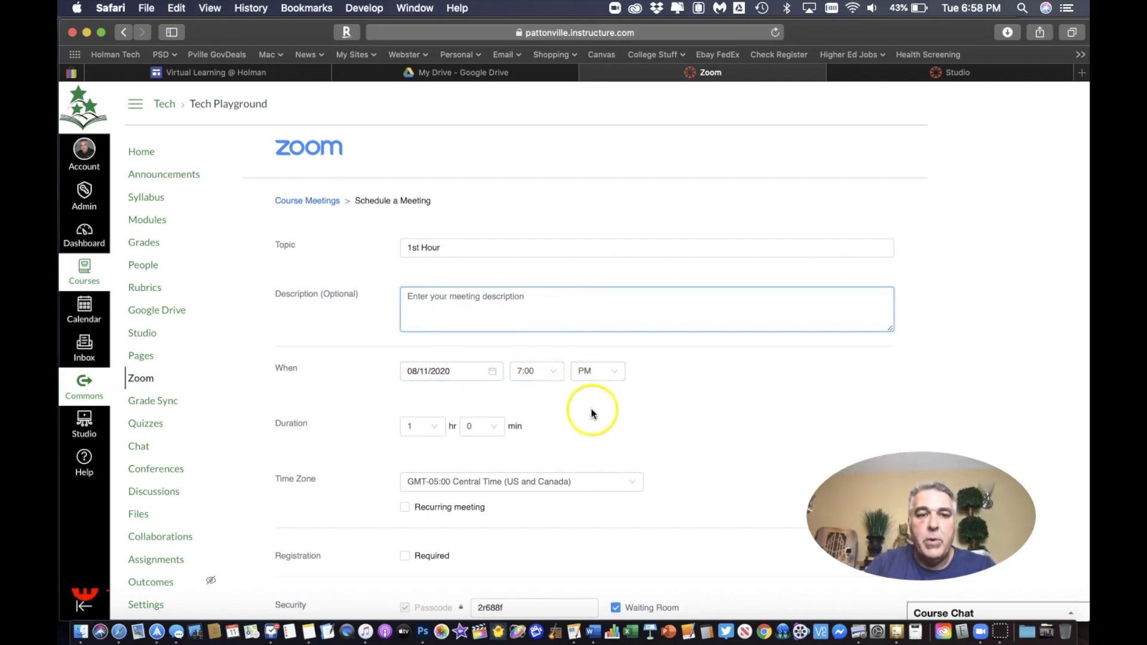
{"action": "scroll", "coordinate": [592, 418], "scroll_direction": "down", "scroll_amount": 3}
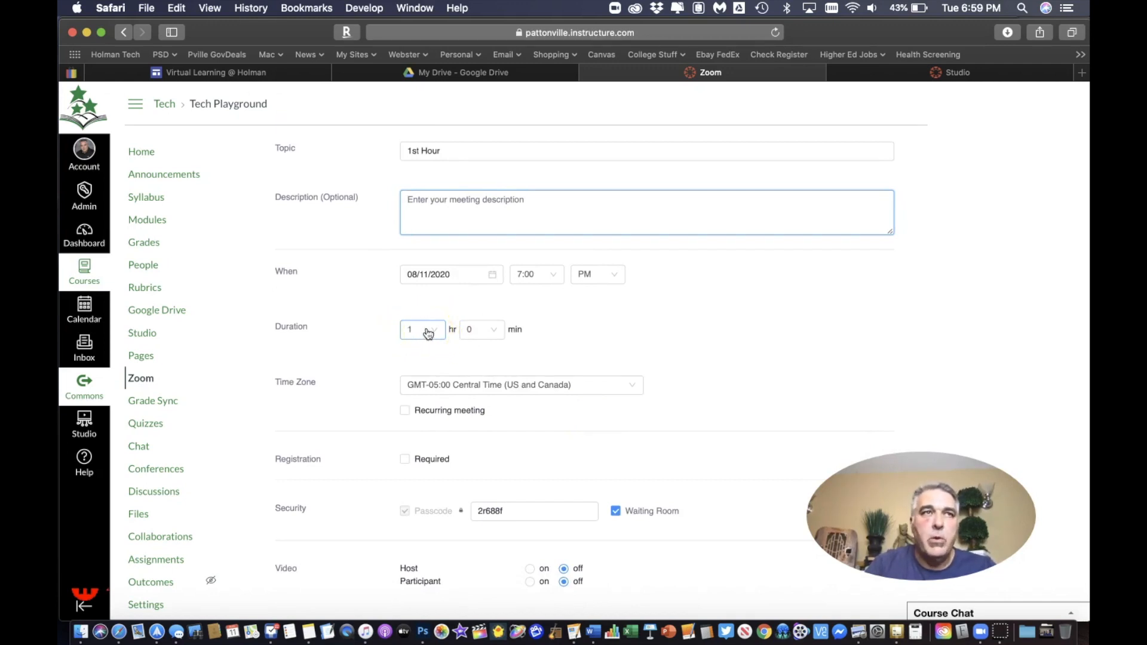
{"action": "left_click", "coordinate": [428, 331]}
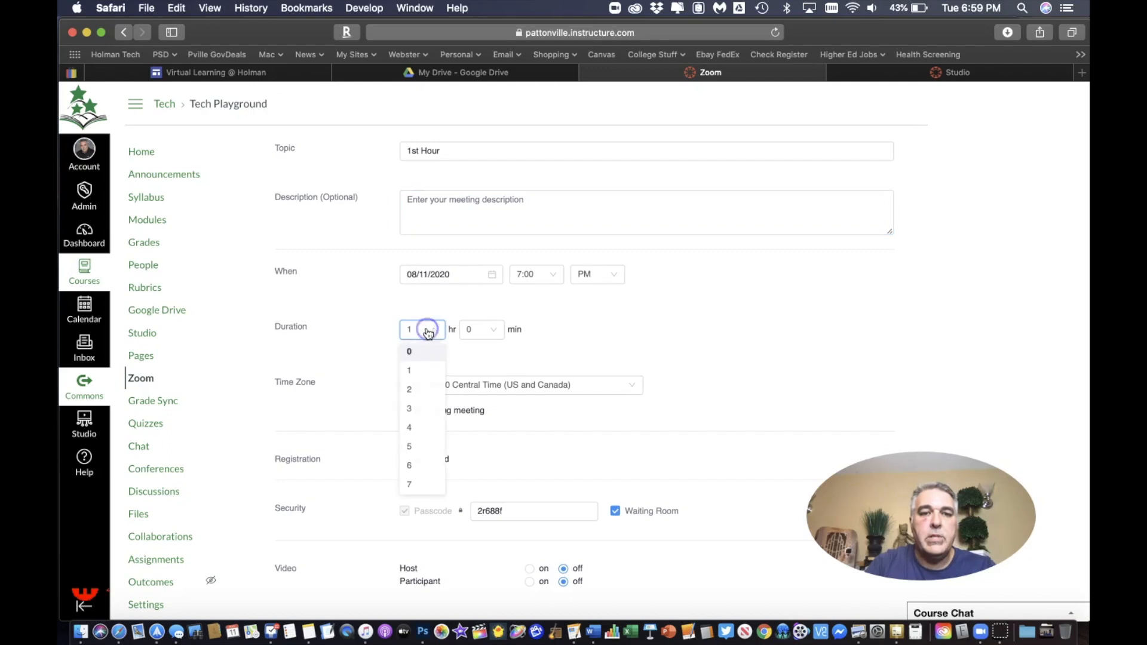
{"action": "left_click", "coordinate": [432, 374]}
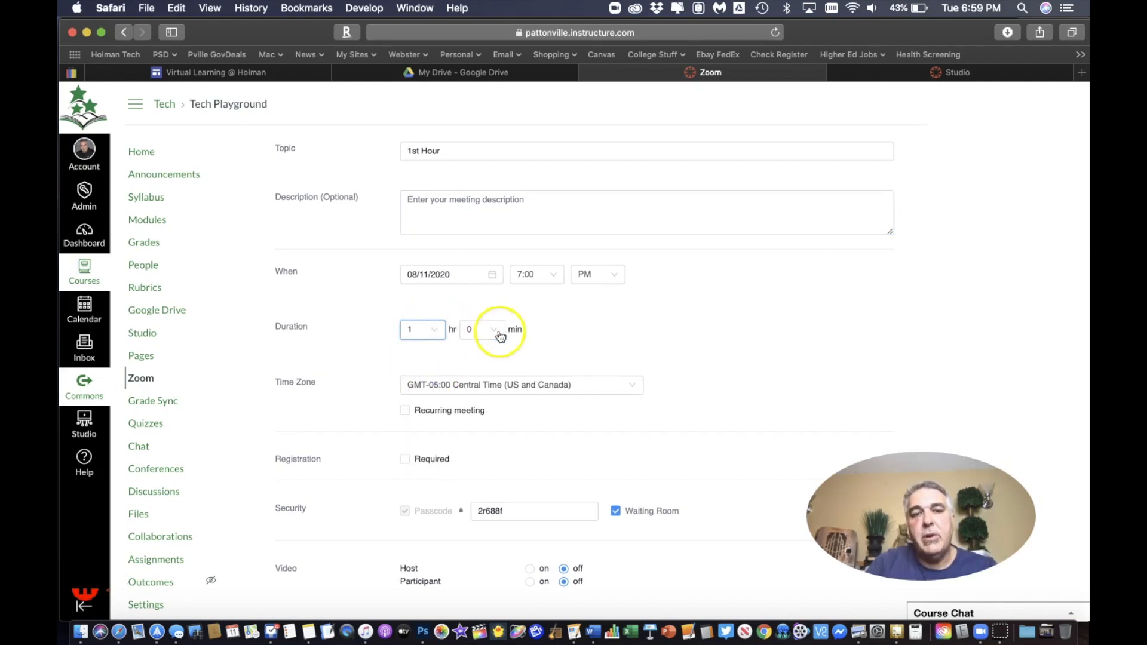
- Make the meeting recurring with a Weekly recurrence
{"action": "scroll", "coordinate": [582, 371], "scroll_direction": "down", "scroll_amount": 3}
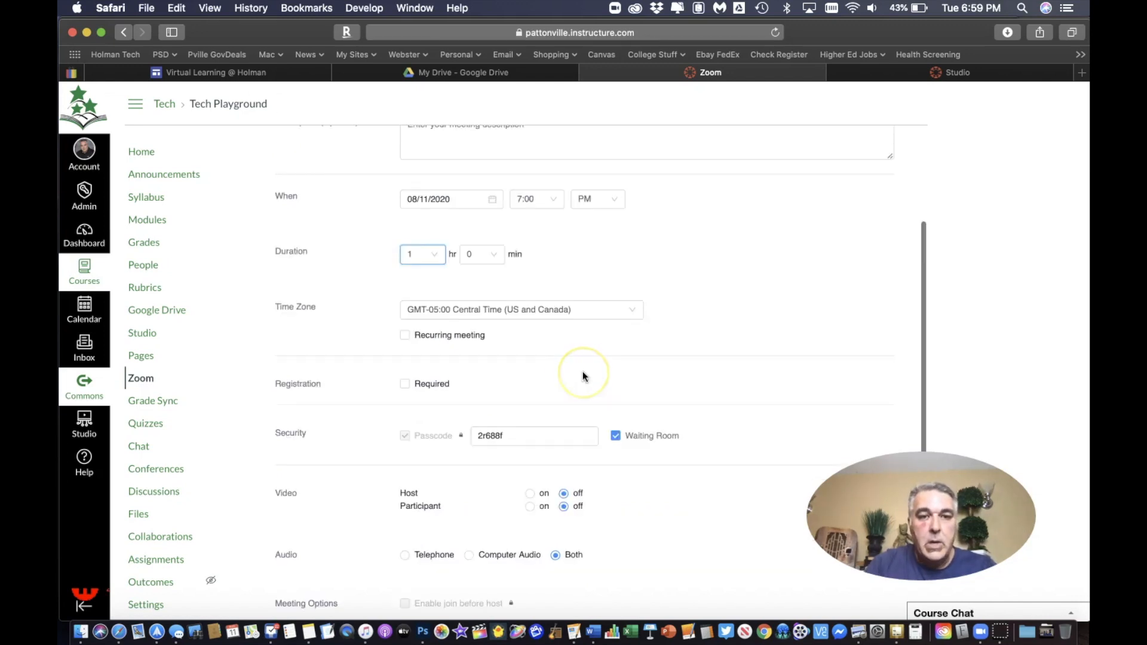
{"action": "scroll", "coordinate": [583, 376], "scroll_direction": "down", "scroll_amount": 3}
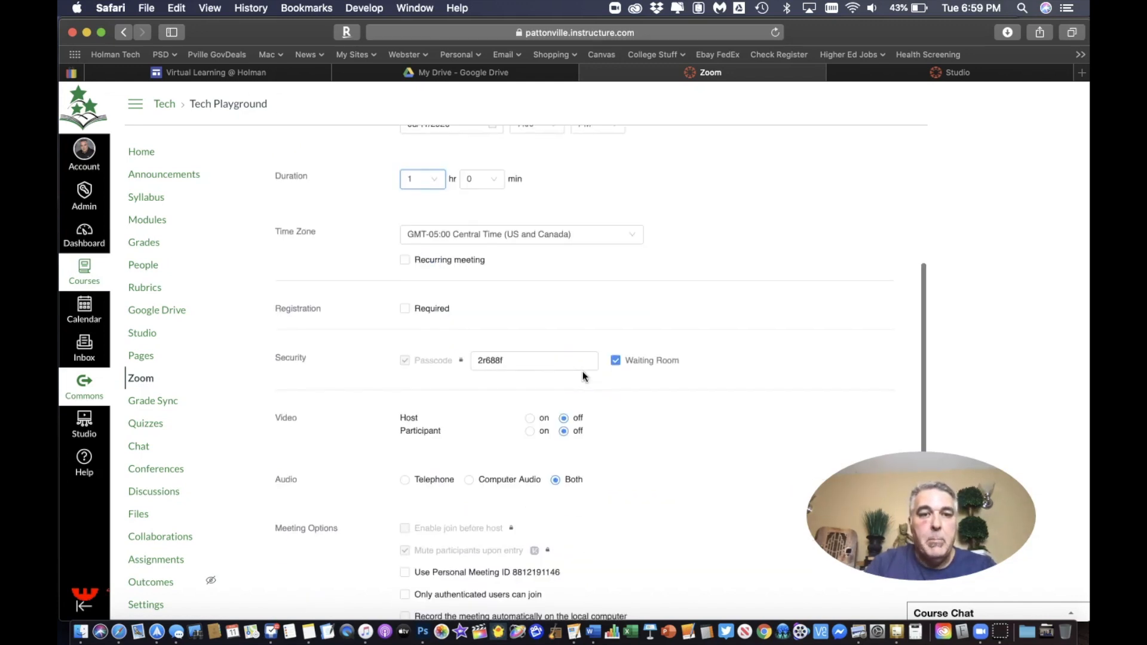
{"action": "left_click", "coordinate": [406, 262]}
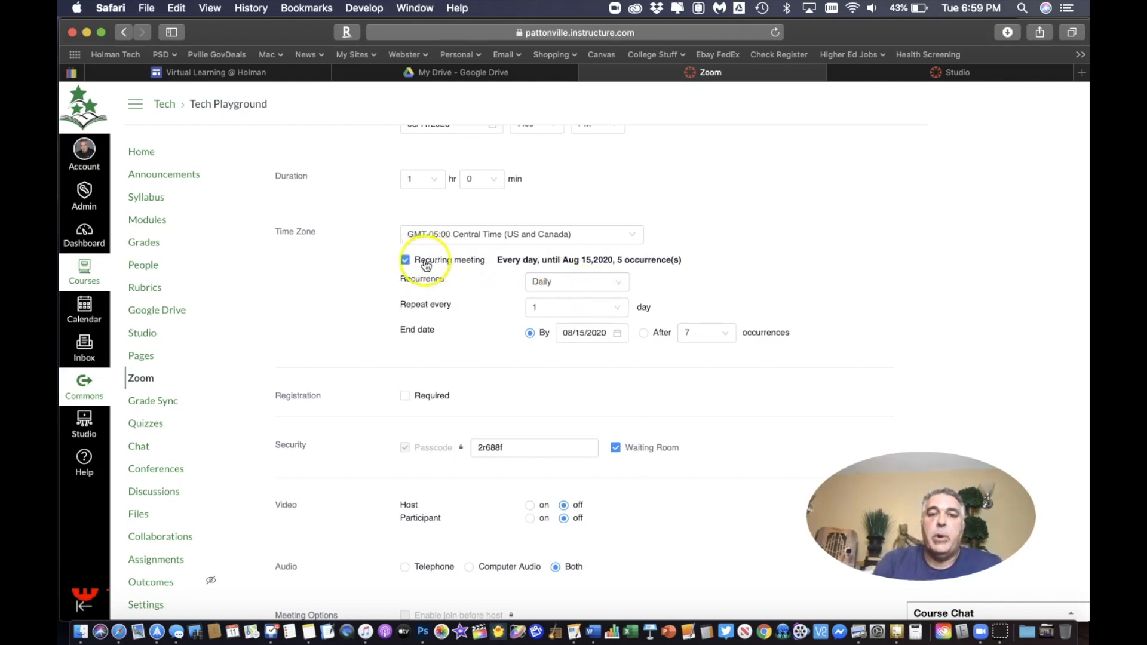
{"action": "left_click", "coordinate": [558, 285]}
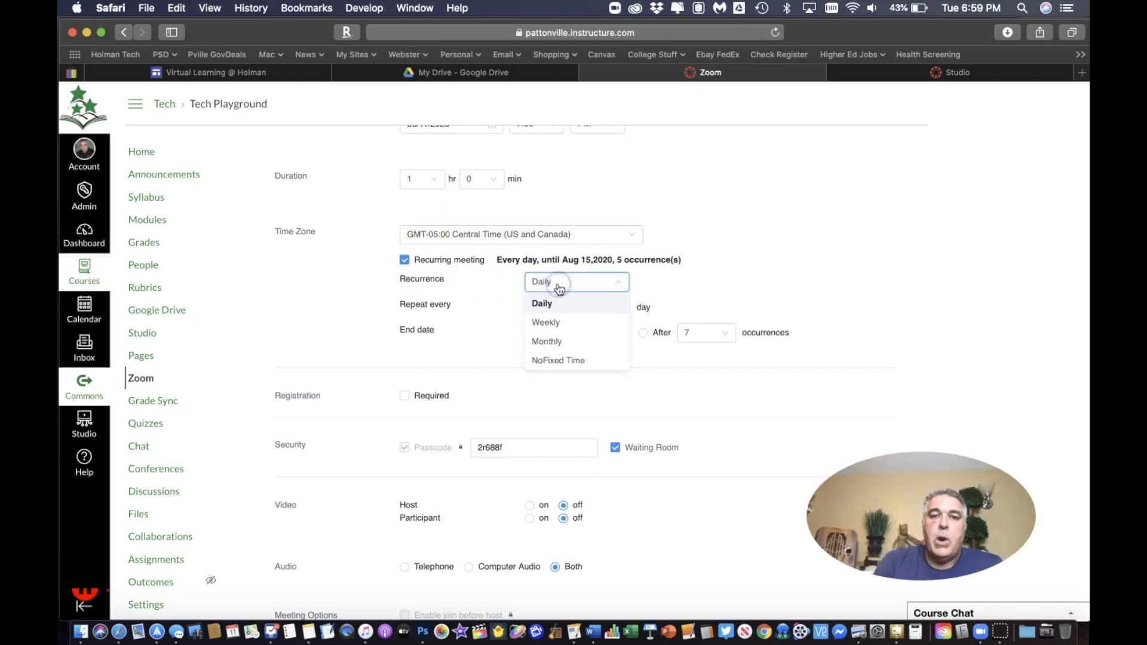
{"action": "left_click", "coordinate": [562, 324]}
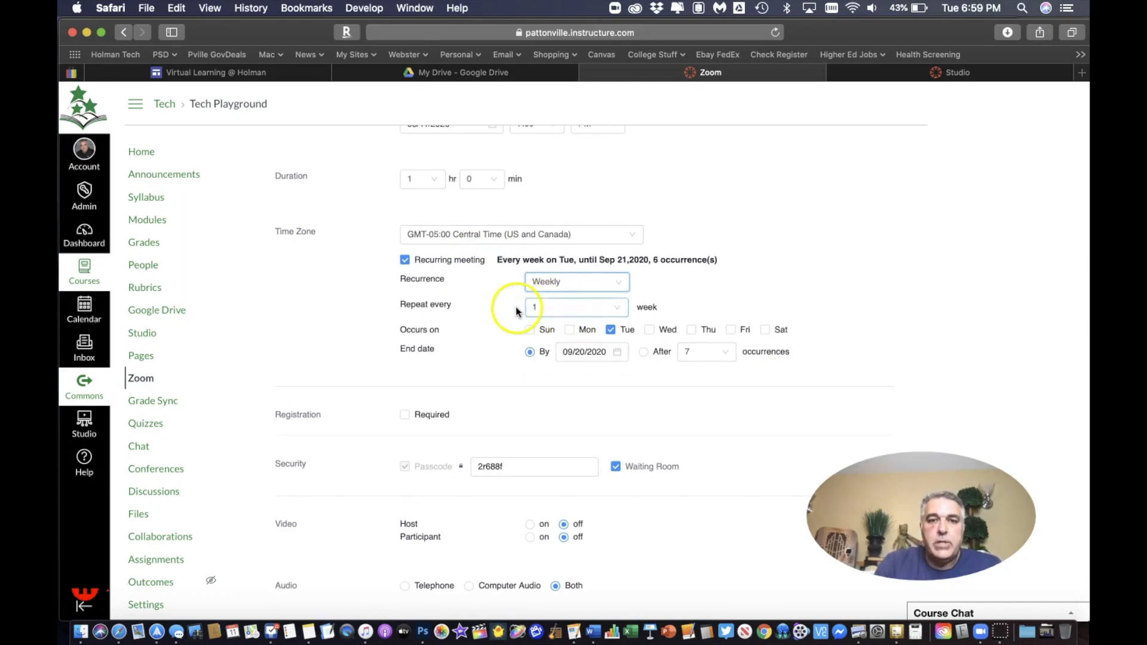
- Add Monday, Wednesday, Thursday and Friday to the weekly meeting's occurrence days, keeping the existing end date
{"action": "left_click", "coordinate": [570, 330]}
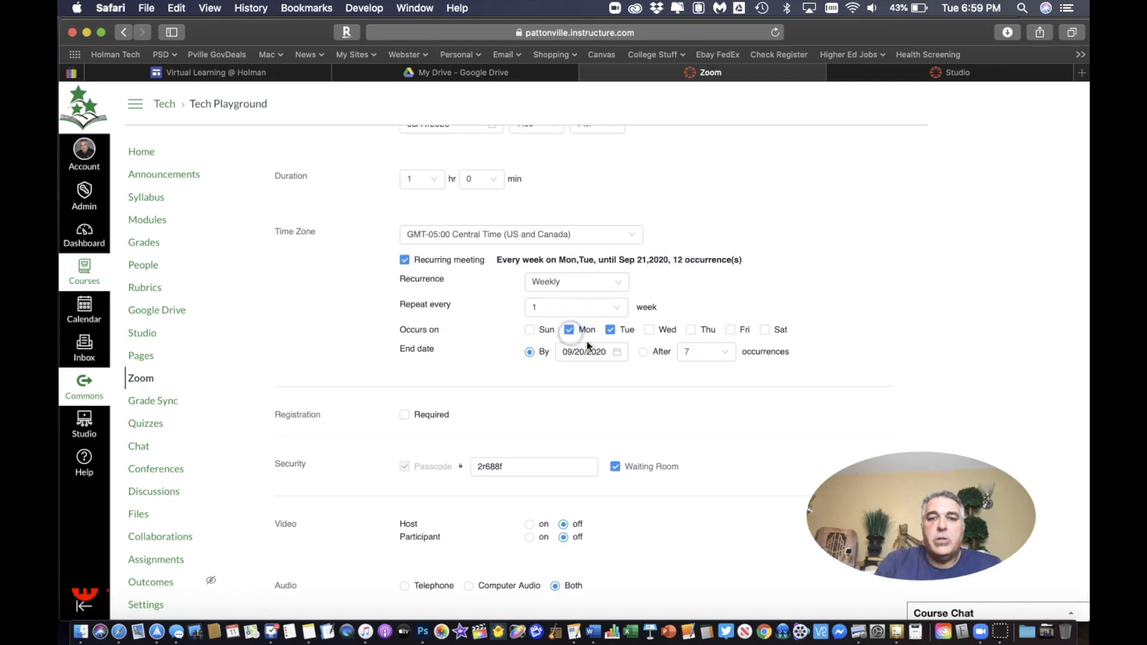
{"action": "left_click", "coordinate": [650, 333]}
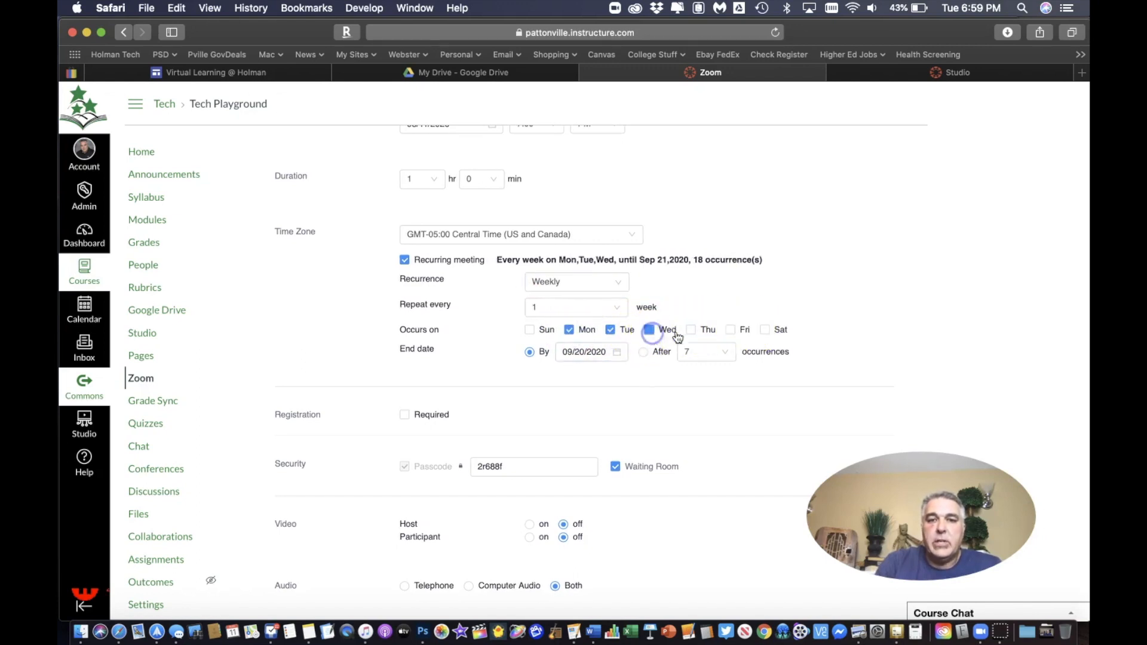
{"action": "right_click", "coordinate": [687, 330]}
{"action": "left_click", "coordinate": [737, 282]}
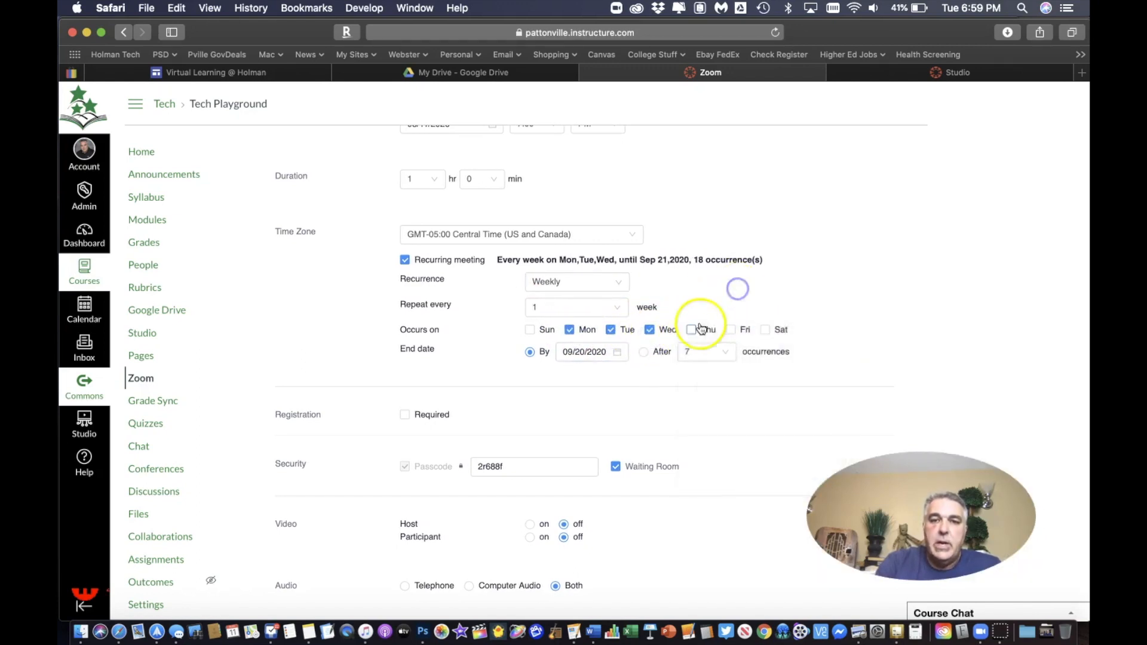
{"action": "left_click", "coordinate": [692, 330]}
{"action": "left_click", "coordinate": [737, 330]}
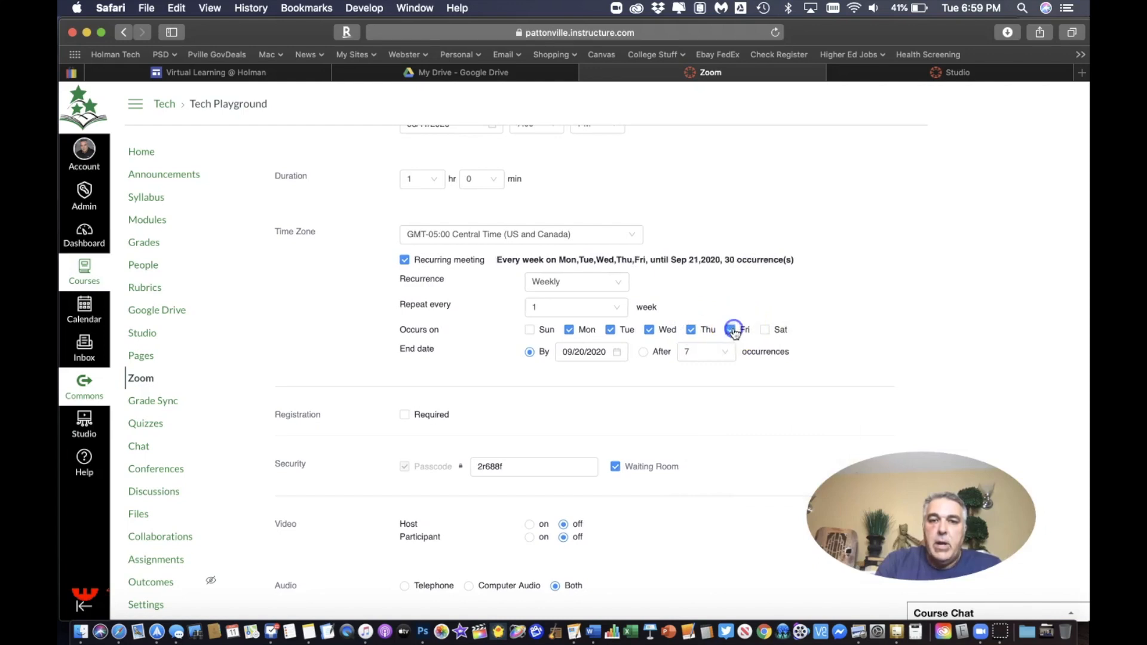
{"action": "left_click", "coordinate": [579, 355]}
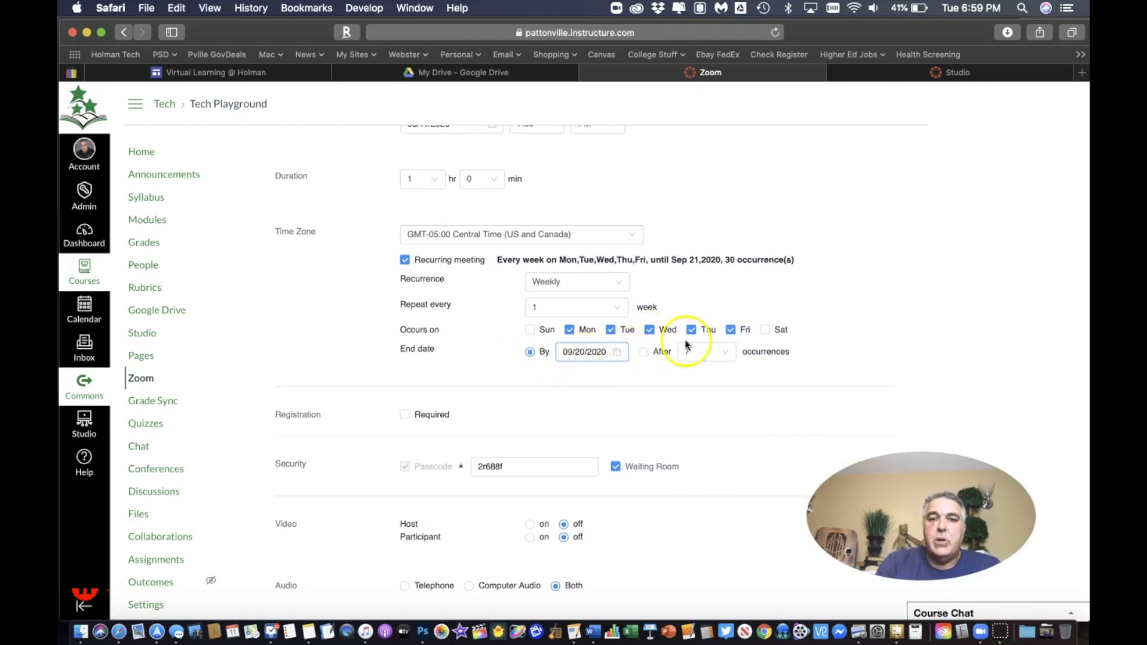
{"action": "left_click", "coordinate": [585, 376]}
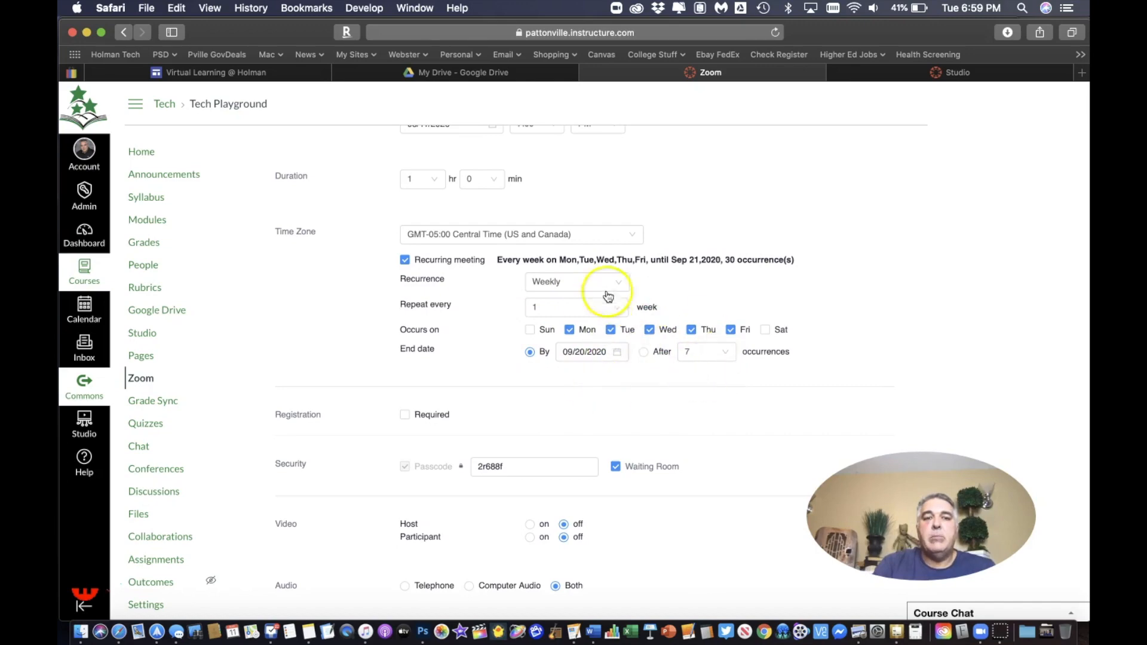
- Turn the meeting's Waiting Room security option off and back on
{"action": "scroll", "coordinate": [734, 276], "scroll_direction": "down", "scroll_amount": 1}
{"action": "scroll", "coordinate": [734, 276], "scroll_direction": "down", "scroll_amount": 5}
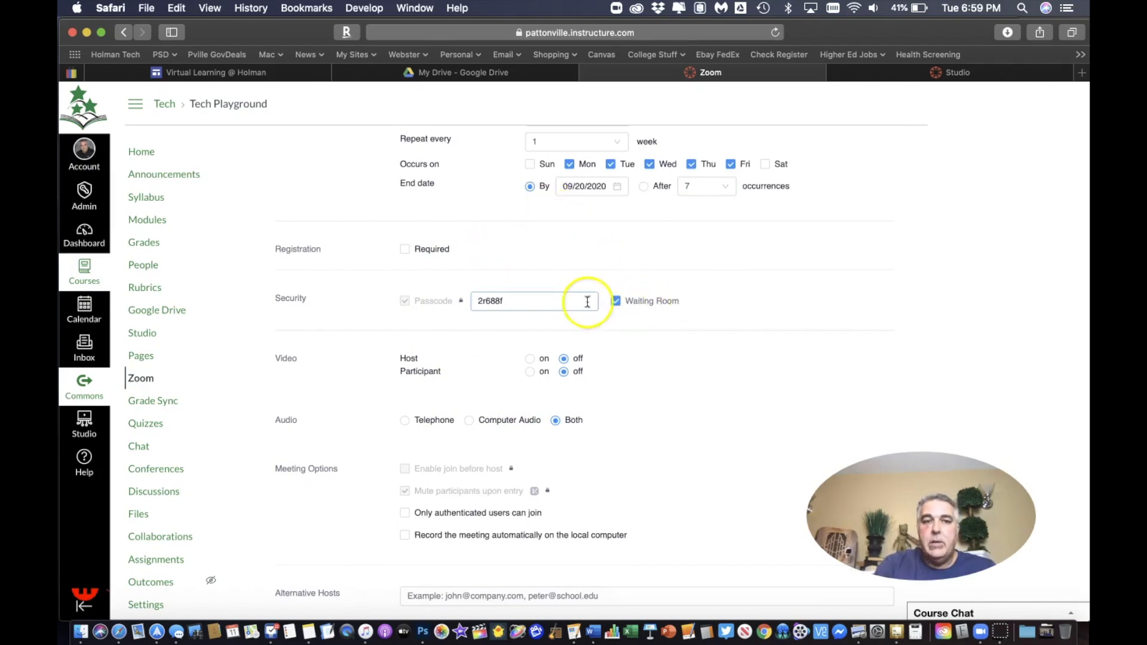
{"action": "left_click", "coordinate": [616, 301]}
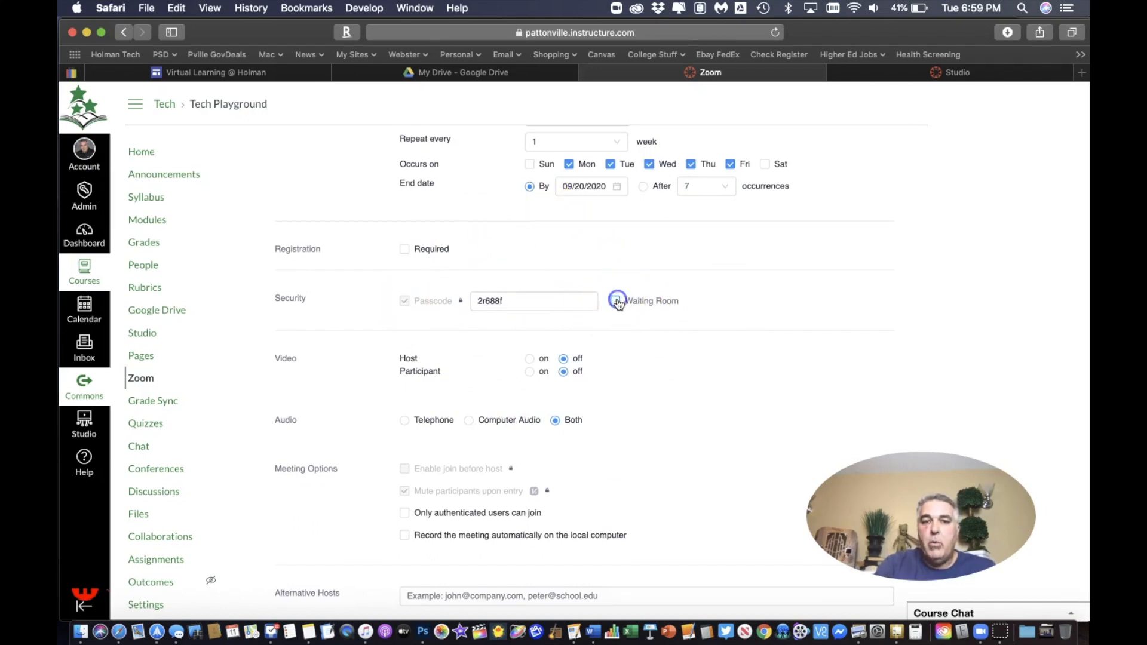
{"action": "left_click", "coordinate": [616, 302]}
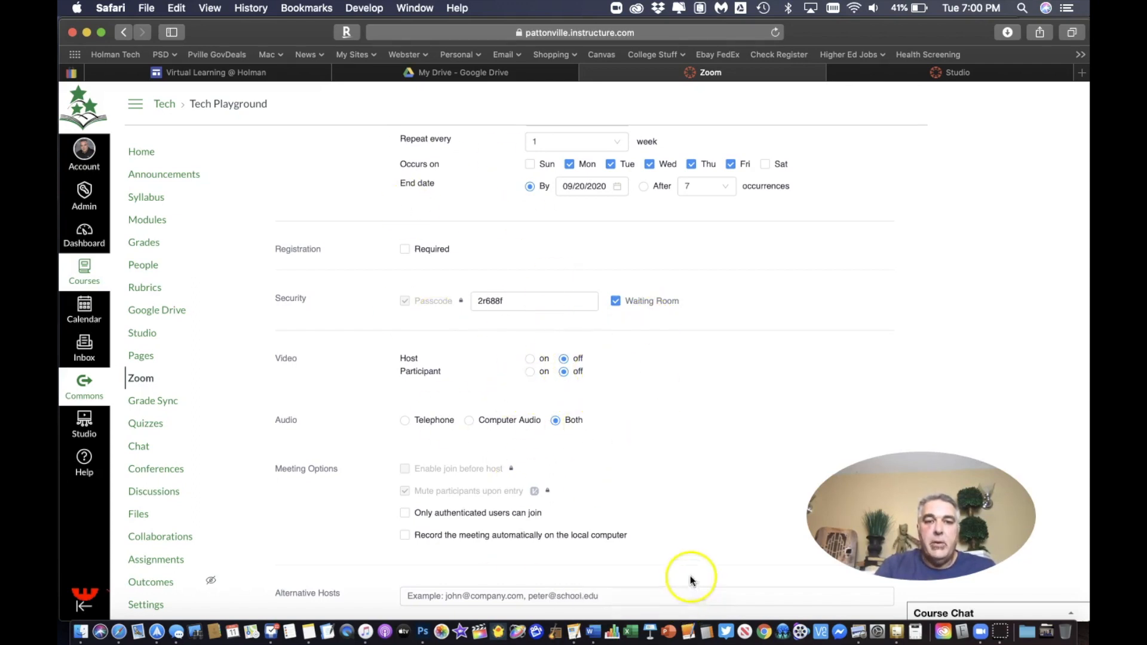
- Turn video on for both the host and the participants of the meeting
{"action": "scroll", "coordinate": [760, 501], "scroll_direction": "down", "scroll_amount": 3}
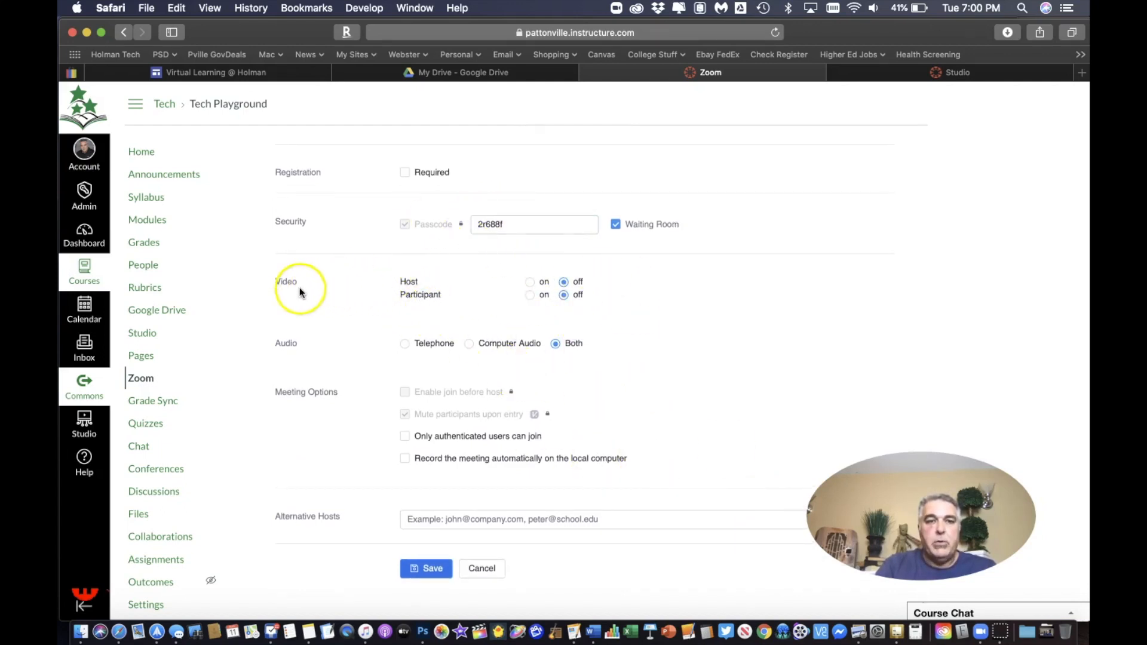
{"action": "left_click", "coordinate": [530, 283]}
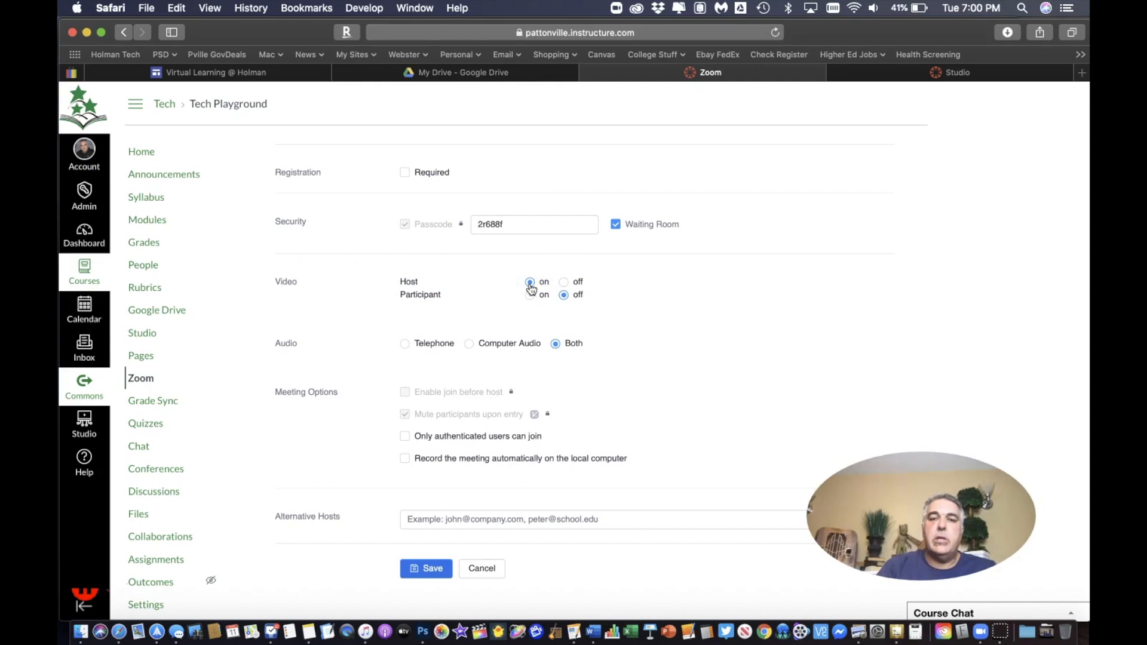
{"action": "left_click", "coordinate": [538, 293]}
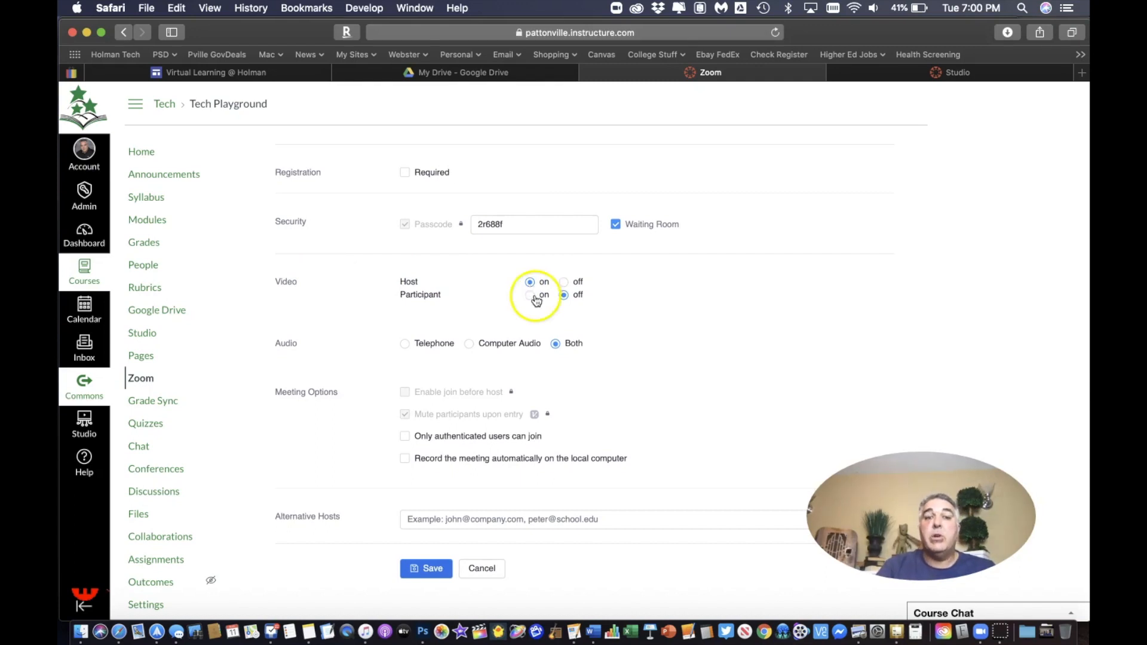
{"action": "left_click", "coordinate": [530, 297]}
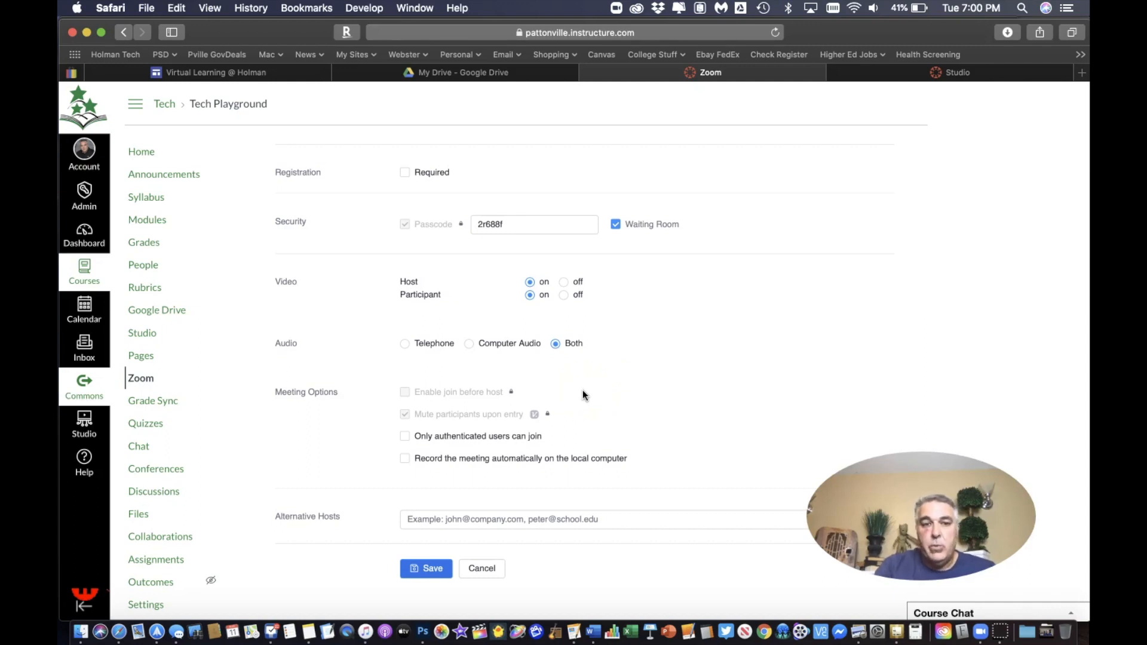
- Enable automatic recording on the local computer, leave the alternative hosts empty and save the meeting
{"action": "scroll", "coordinate": [605, 394], "scroll_direction": "down", "scroll_amount": 1}
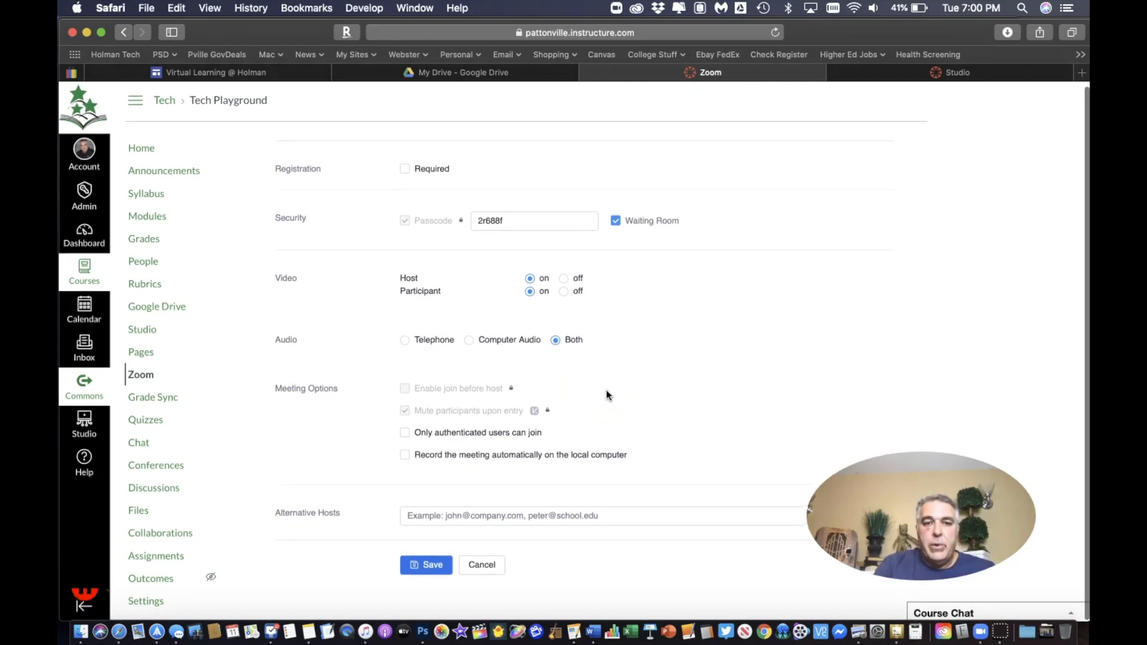
{"action": "left_click", "coordinate": [405, 455]}
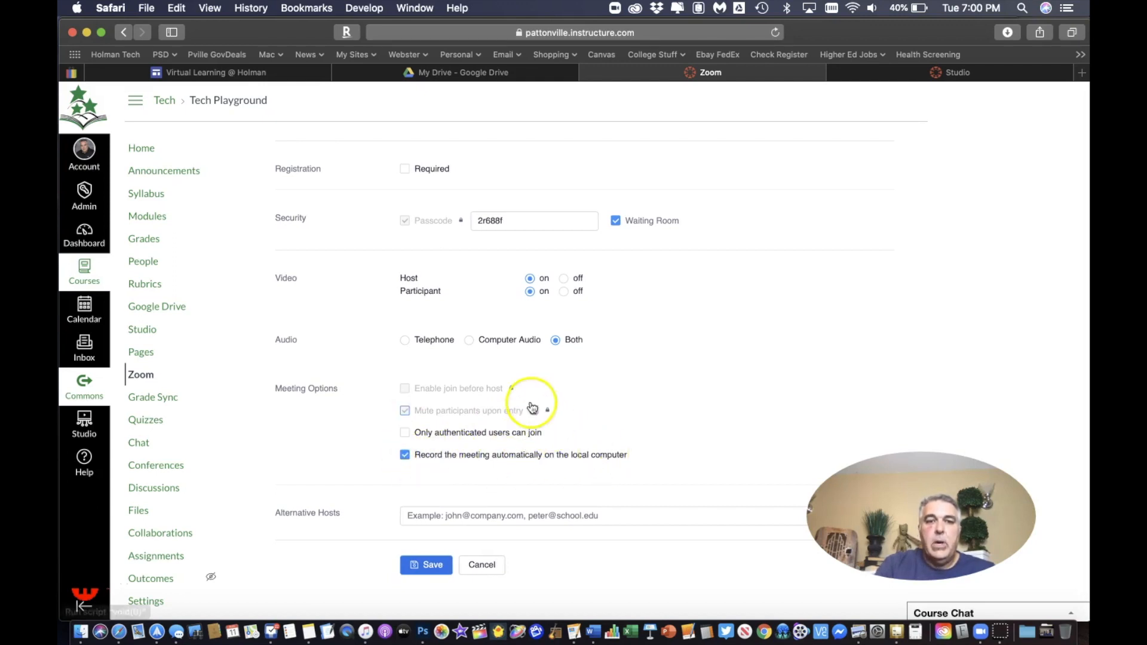
{"action": "left_click", "coordinate": [510, 517]}
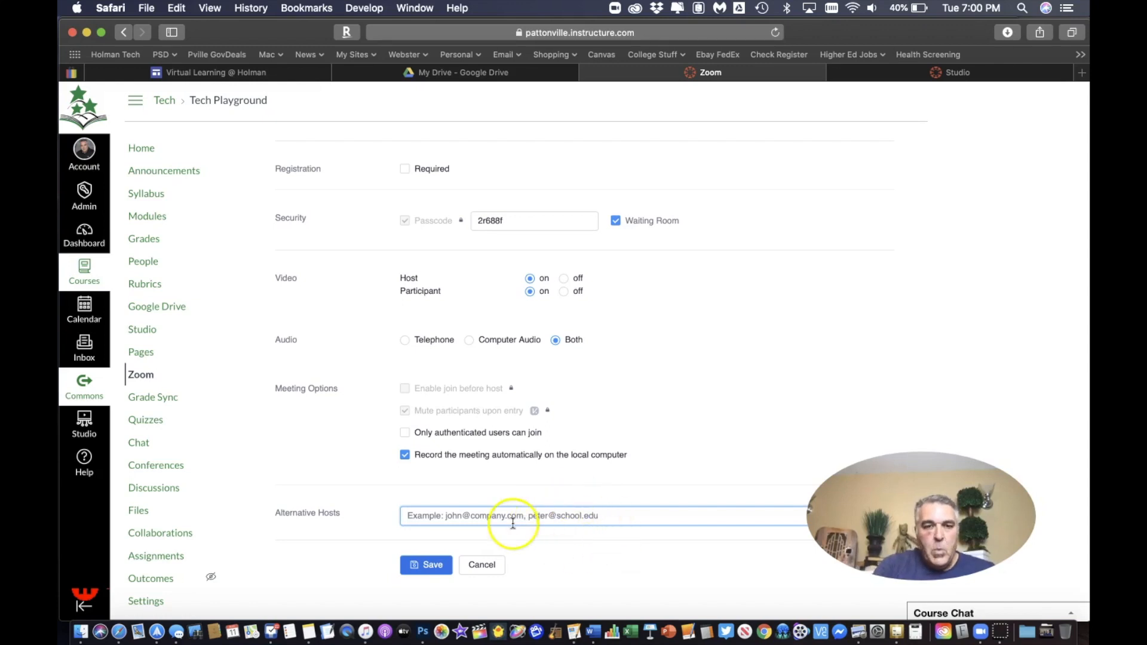
{"action": "left_click", "coordinate": [427, 566]}
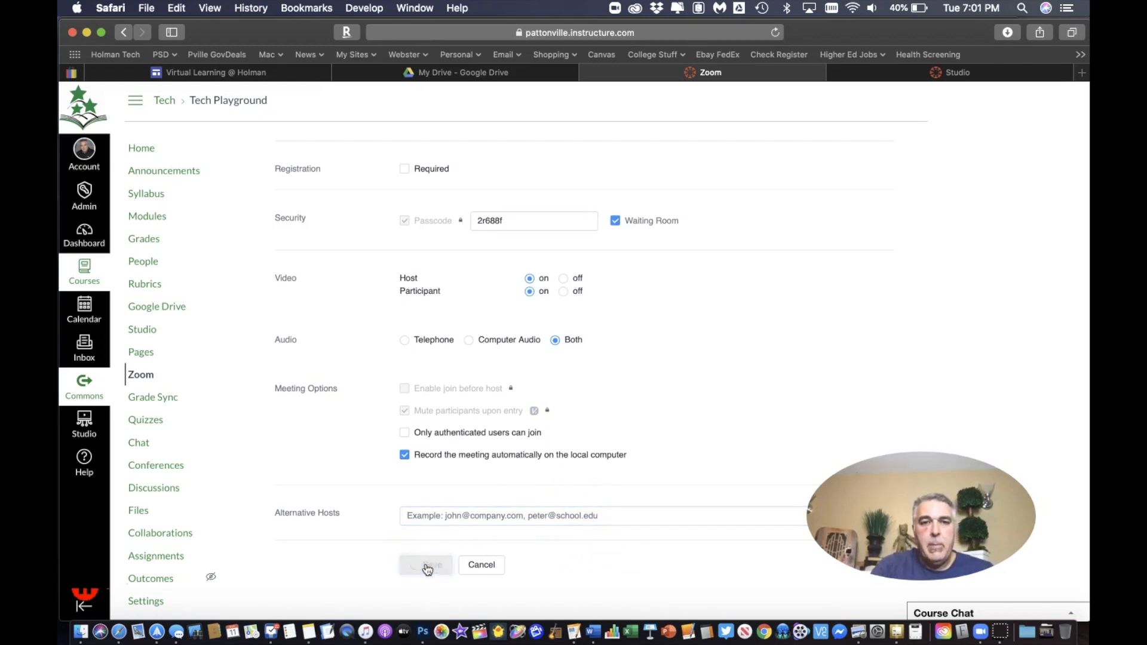
- Copy the join URL from the saved 1st Hour meeting's details
{"action": "scroll", "coordinate": [521, 366], "scroll_direction": "up", "scroll_amount": 5}
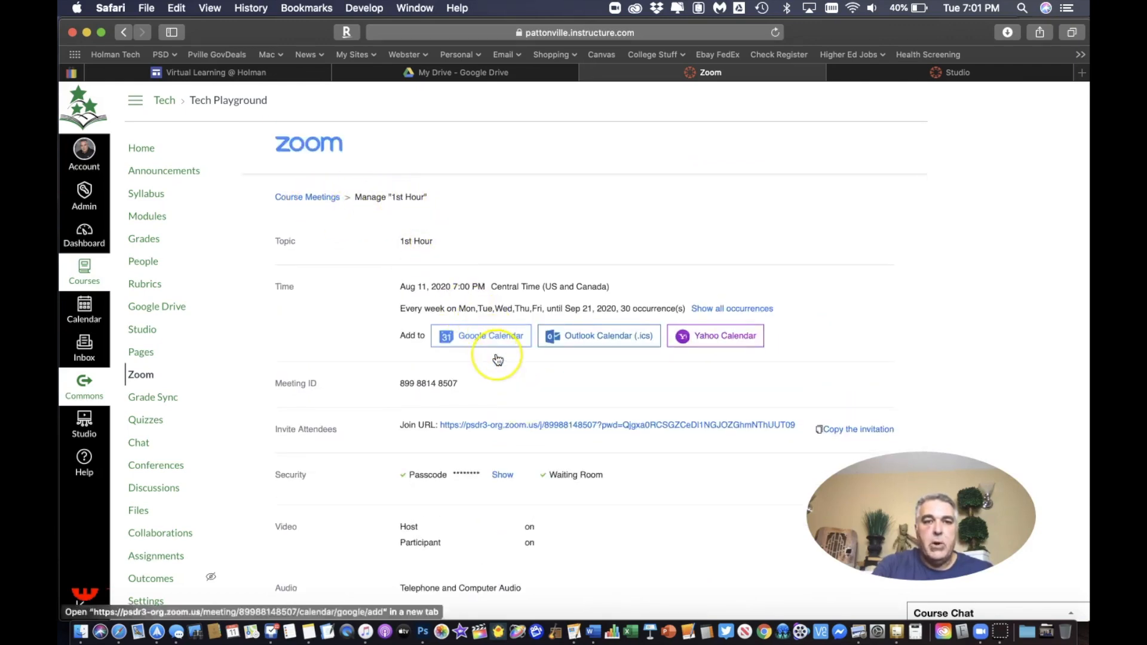
{"action": "scroll", "coordinate": [494, 355], "scroll_direction": "down", "scroll_amount": 3}
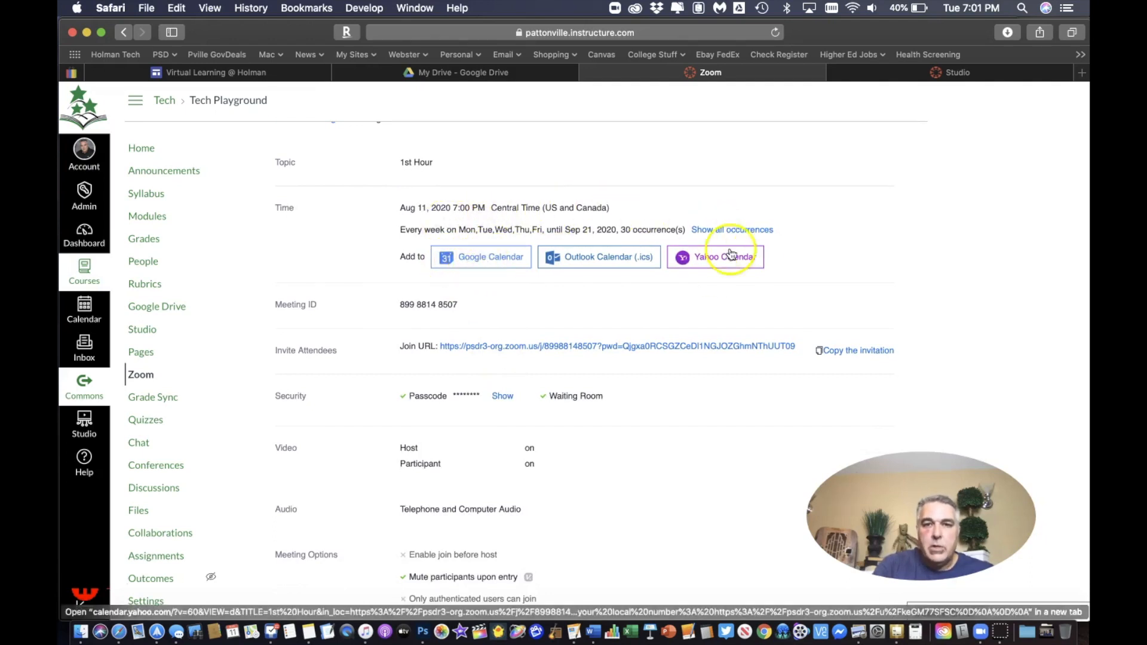
{"action": "scroll", "coordinate": [727, 366], "scroll_direction": "down", "scroll_amount": 3}
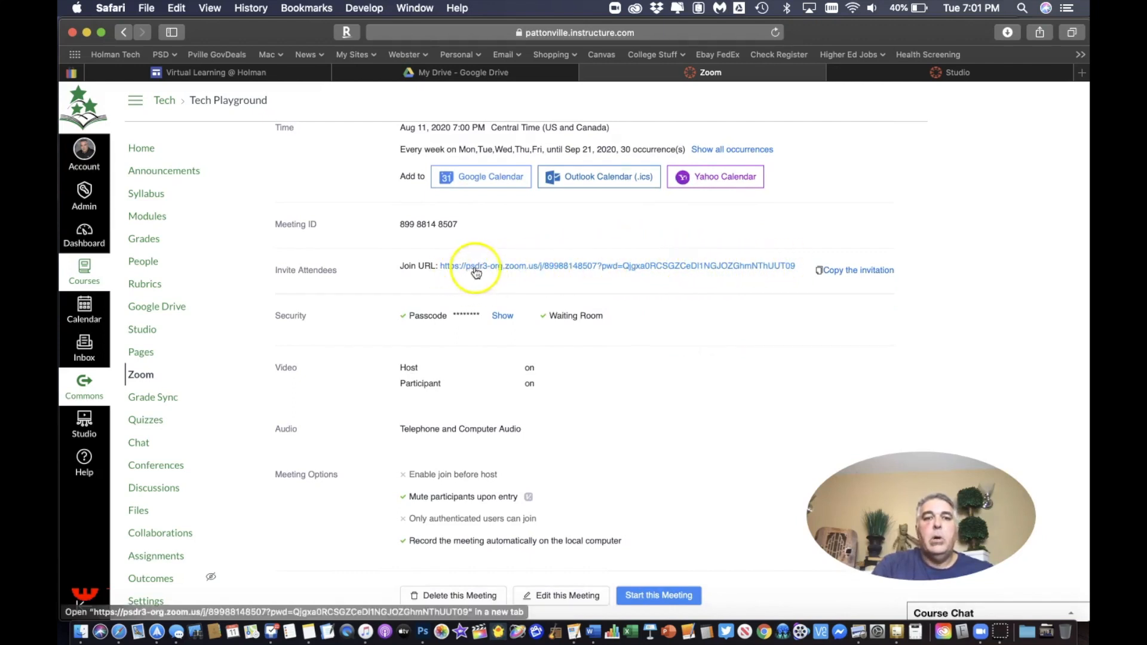
{"action": "scroll", "coordinate": [586, 259], "scroll_direction": "up", "scroll_amount": 2}
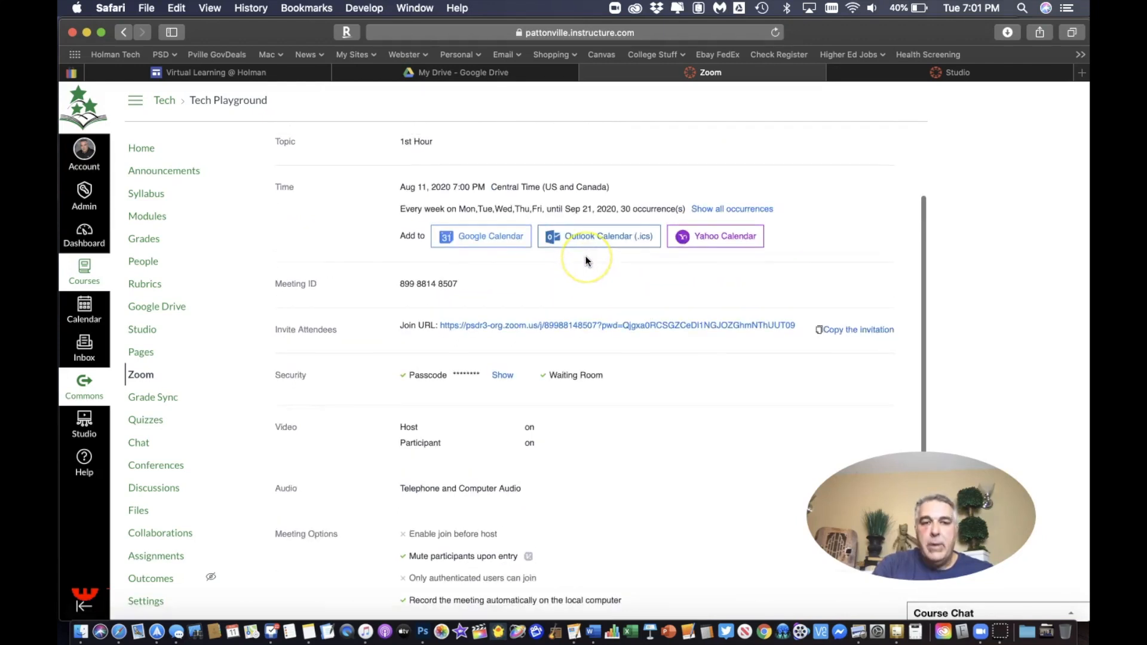
{"action": "scroll", "coordinate": [586, 259], "scroll_direction": "down", "scroll_amount": 3}
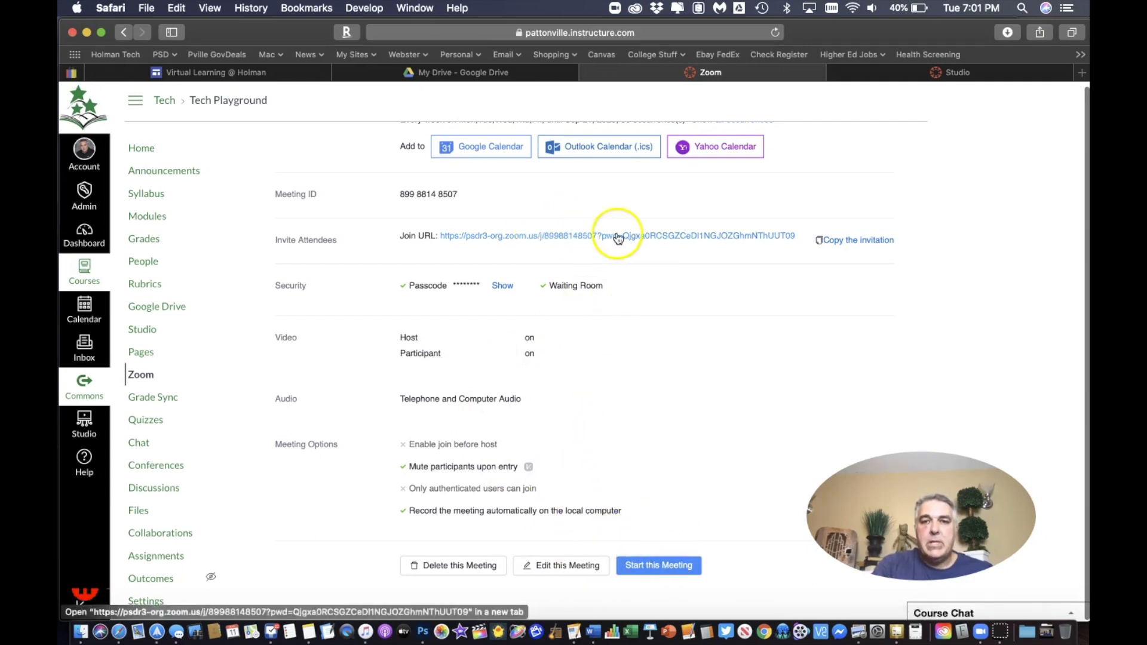
{"action": "right_click", "coordinate": [558, 238]}
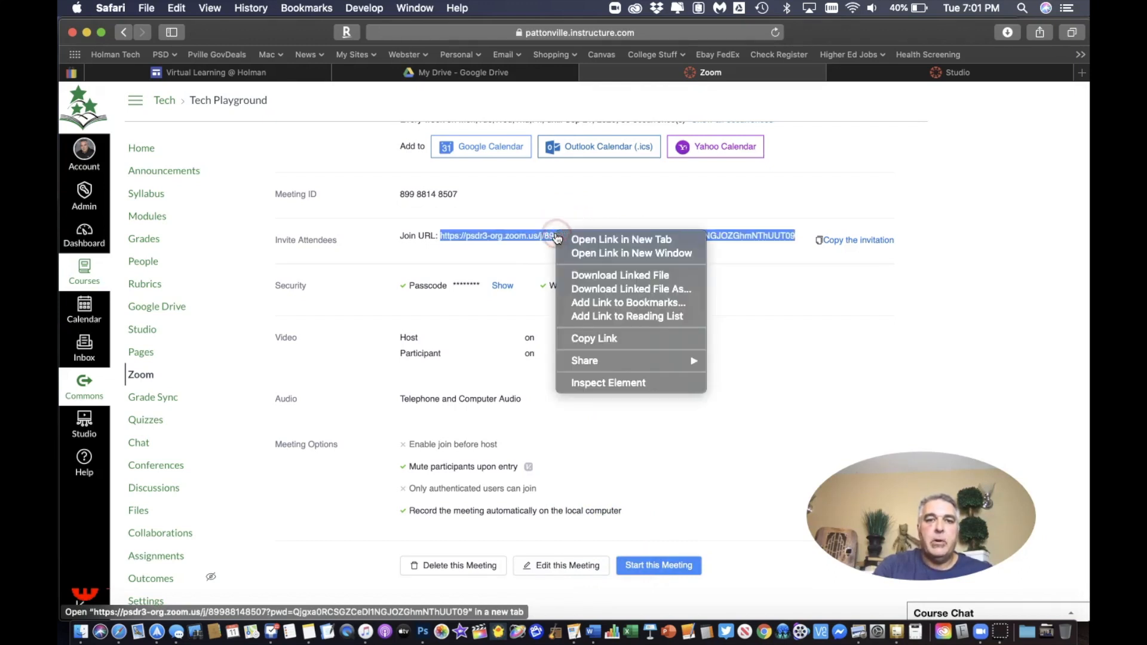
{"action": "left_click", "coordinate": [600, 344]}
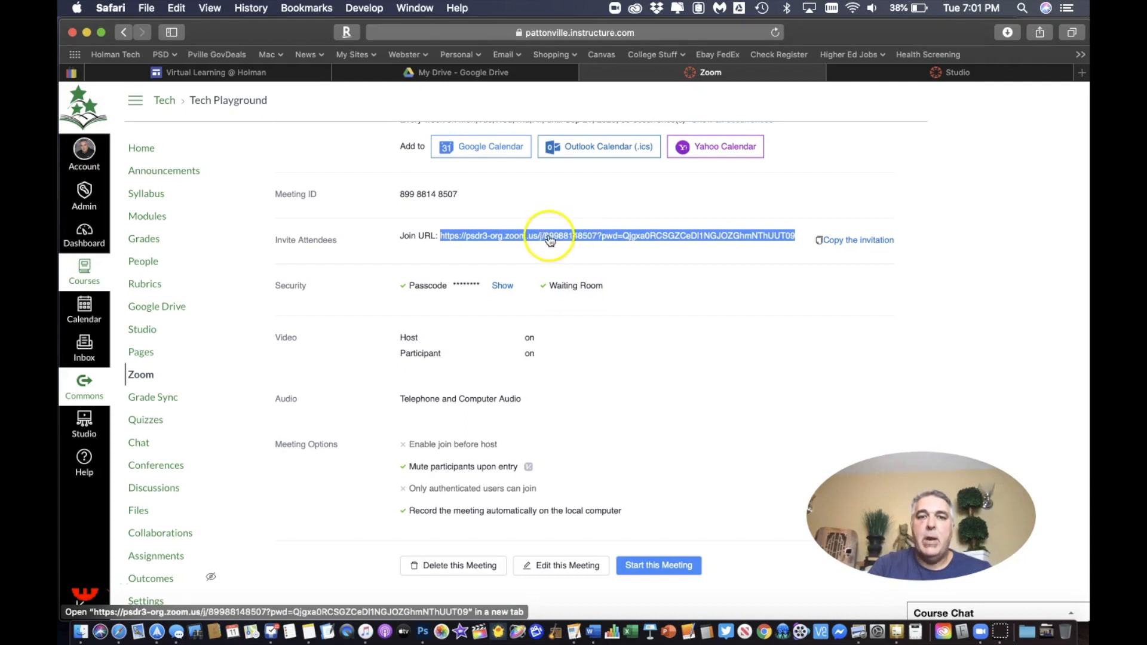
- View the text of the meeting invitation and close it without copying
{"action": "left_click", "coordinate": [860, 242]}
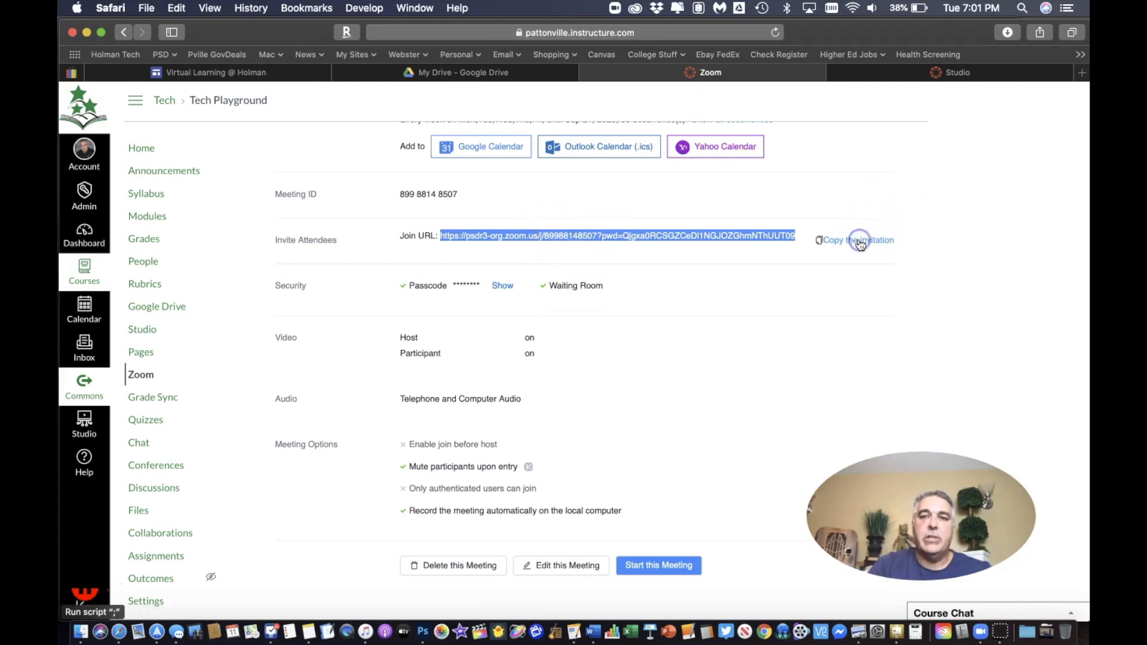
{"action": "scroll", "coordinate": [633, 371], "scroll_direction": "down", "scroll_amount": 5}
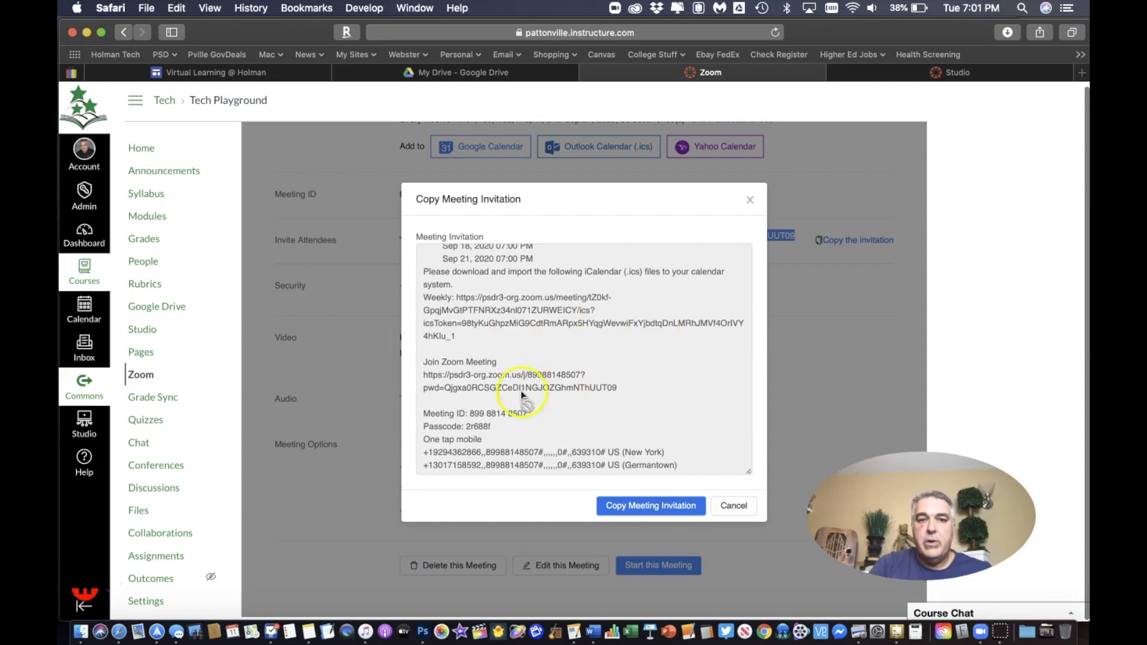
{"action": "left_click", "coordinate": [734, 505]}
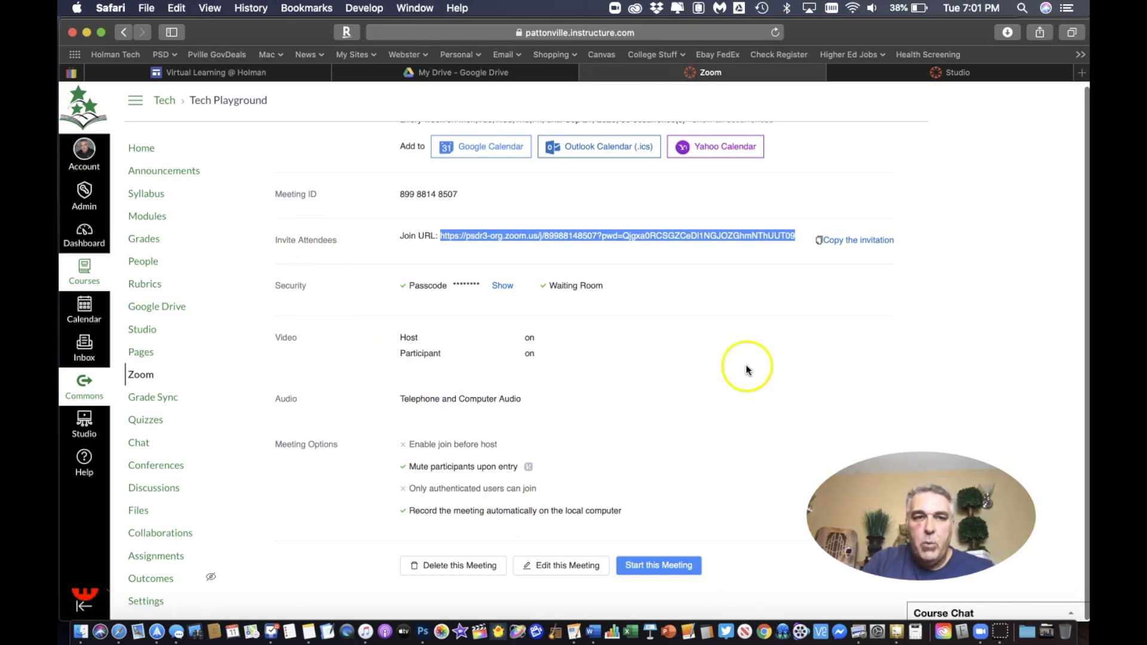
- Check the course home page's Zoom Links section and review the recurring 1st Hour sessions among Zoom's upcoming meetings
{"action": "left_click", "coordinate": [148, 148]}
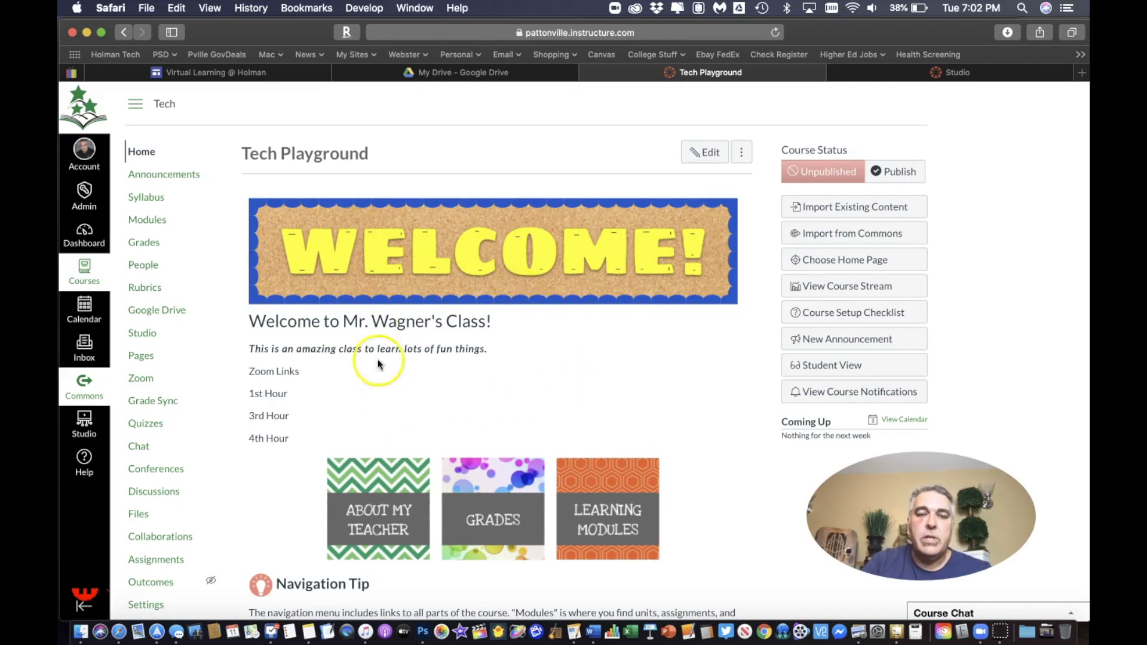
{"action": "left_click", "coordinate": [138, 382]}
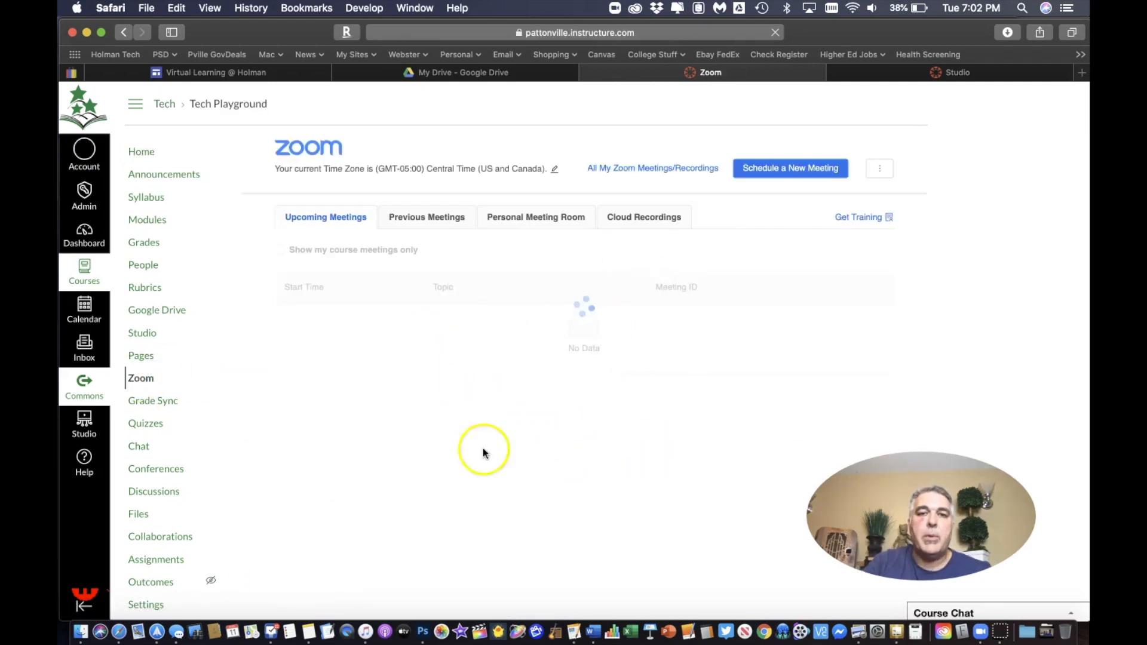
{"action": "scroll", "coordinate": [554, 496], "scroll_direction": "down", "scroll_amount": 2}
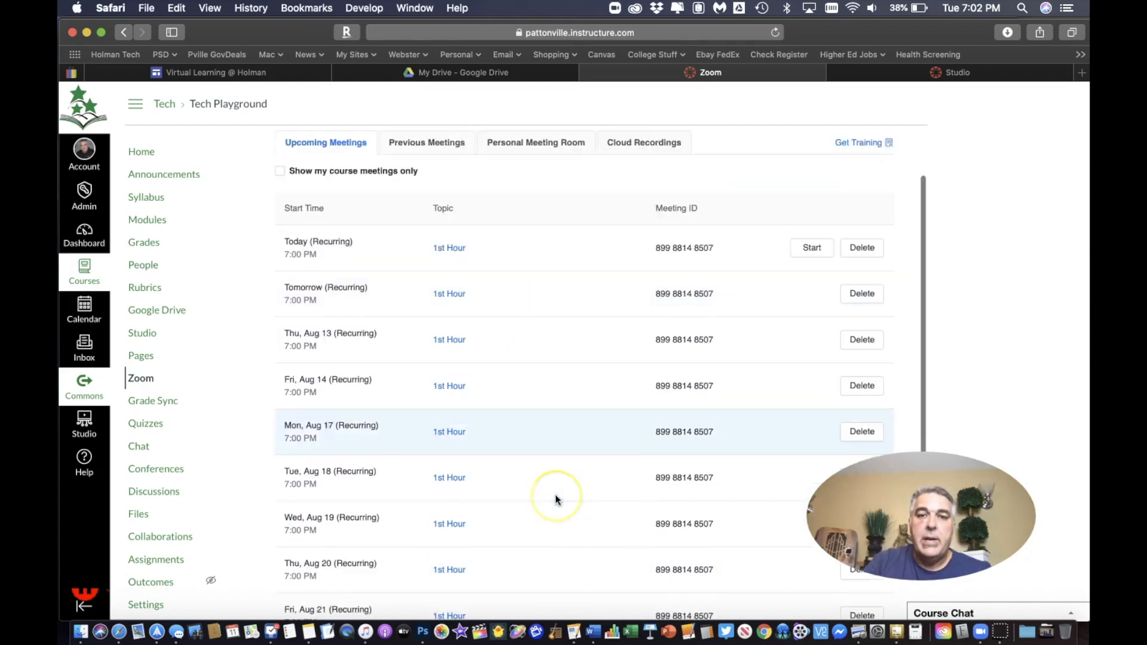
{"action": "scroll", "coordinate": [556, 499], "scroll_direction": "down", "scroll_amount": 5}
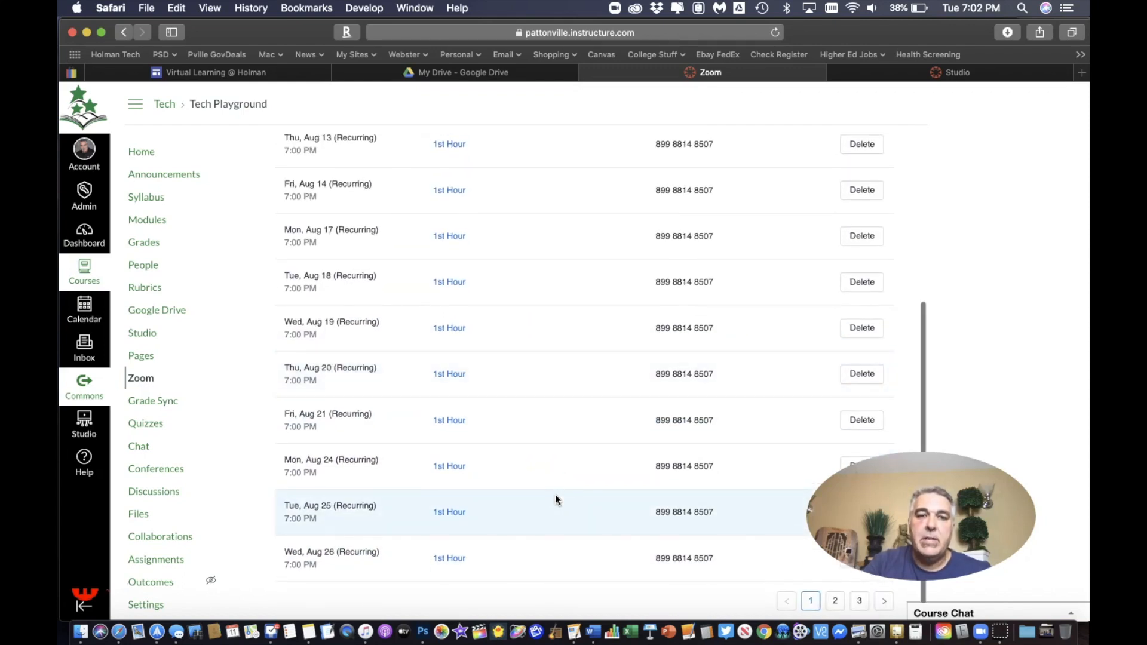
{"action": "scroll", "coordinate": [554, 493], "scroll_direction": "up", "scroll_amount": 7}
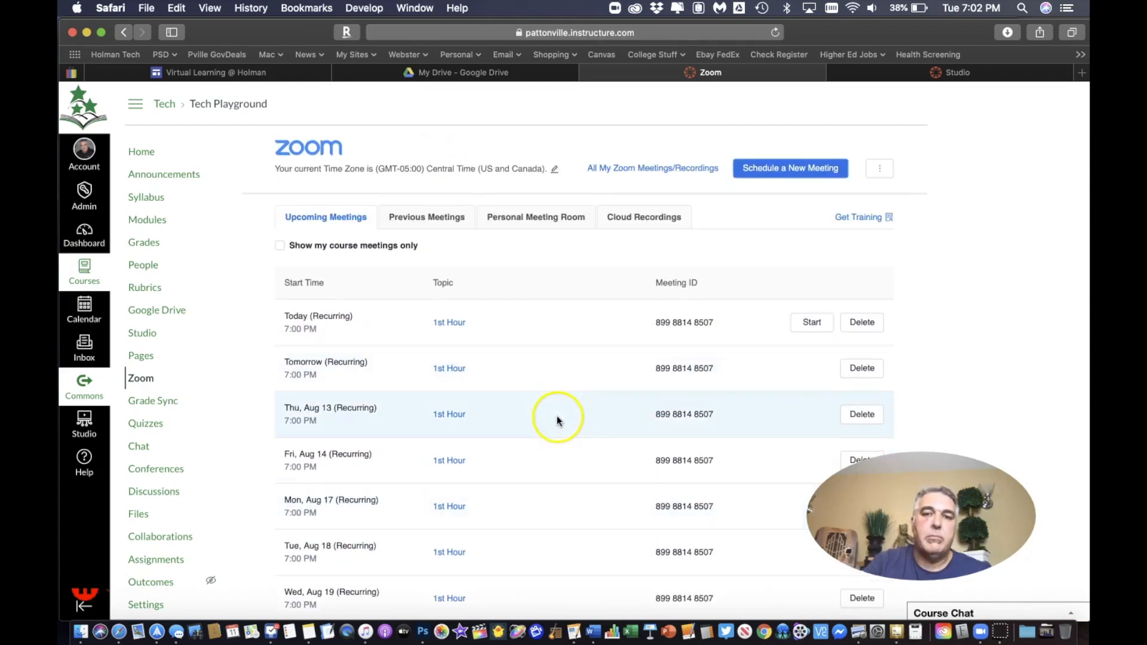
{"action": "scroll", "coordinate": [681, 420], "scroll_direction": "down", "scroll_amount": 3}
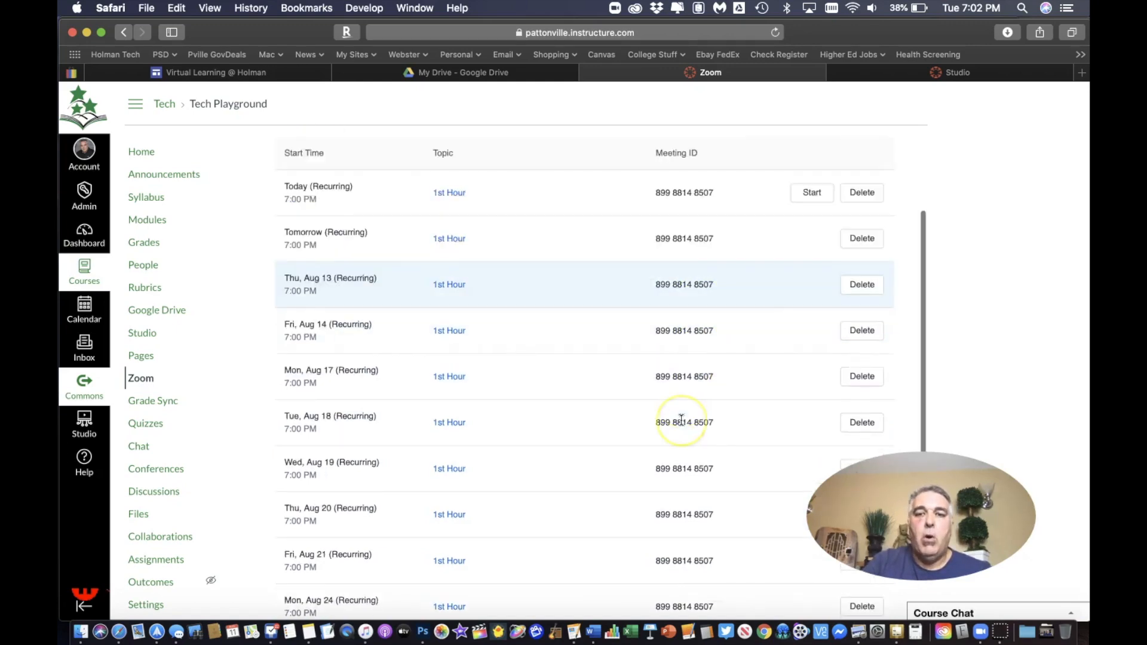
{"action": "scroll", "coordinate": [681, 420], "scroll_direction": "down", "scroll_amount": 3}
- Look at the Cloud Recordings in Zoom and return to the upcoming meetings
{"action": "scroll", "coordinate": [682, 418], "scroll_direction": "up", "scroll_amount": 5}
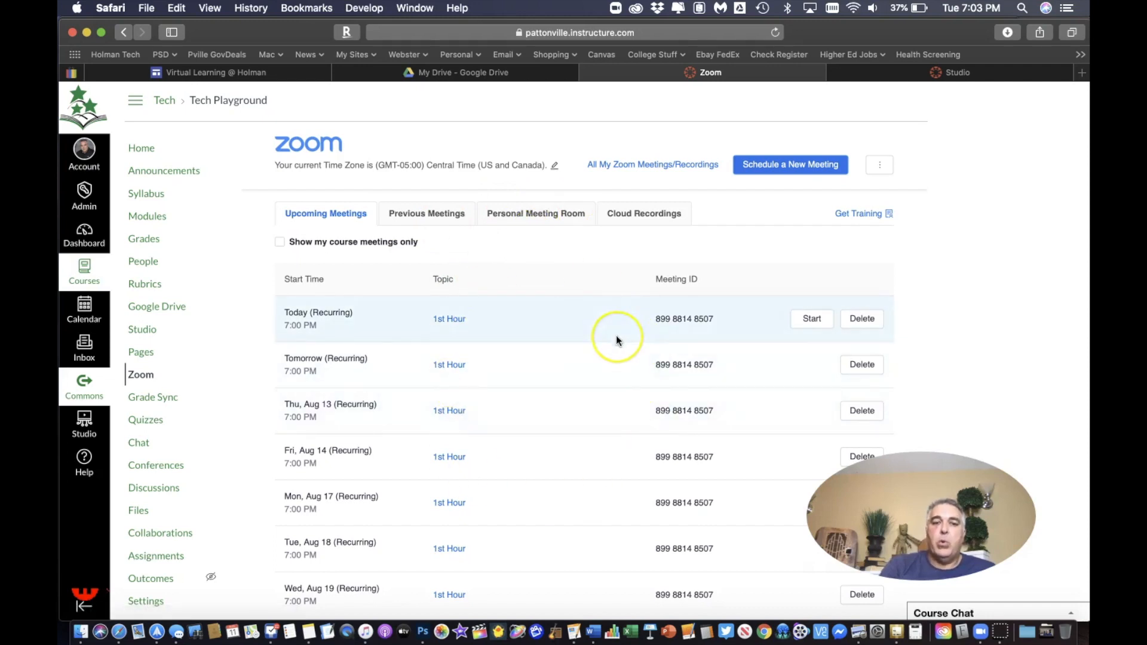
{"action": "left_click", "coordinate": [634, 217]}
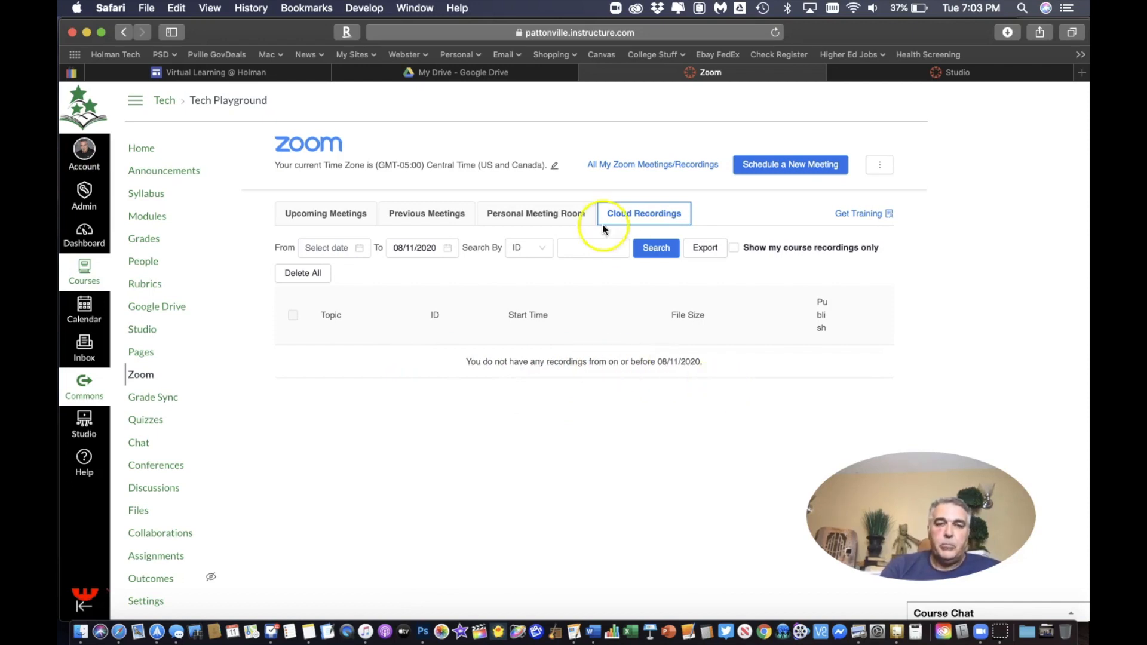
{"action": "left_click", "coordinate": [344, 217]}
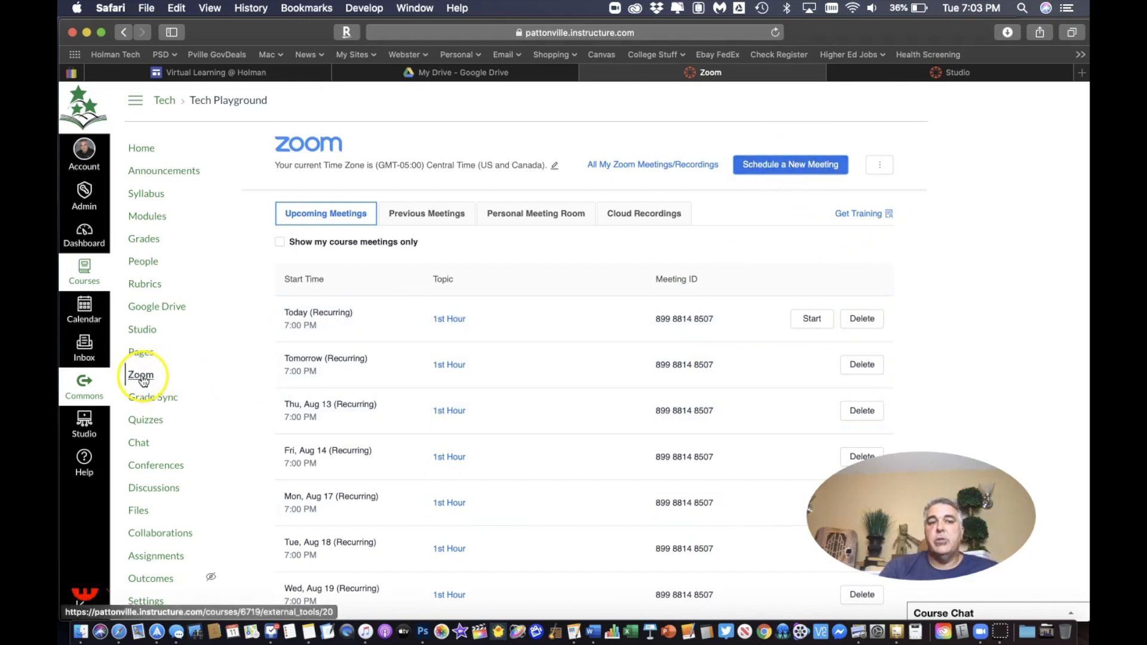
- Link the "1st Hour" text under Zoom Links on the course home page to the copied join URL and save the page
{"action": "left_click", "coordinate": [141, 151]}
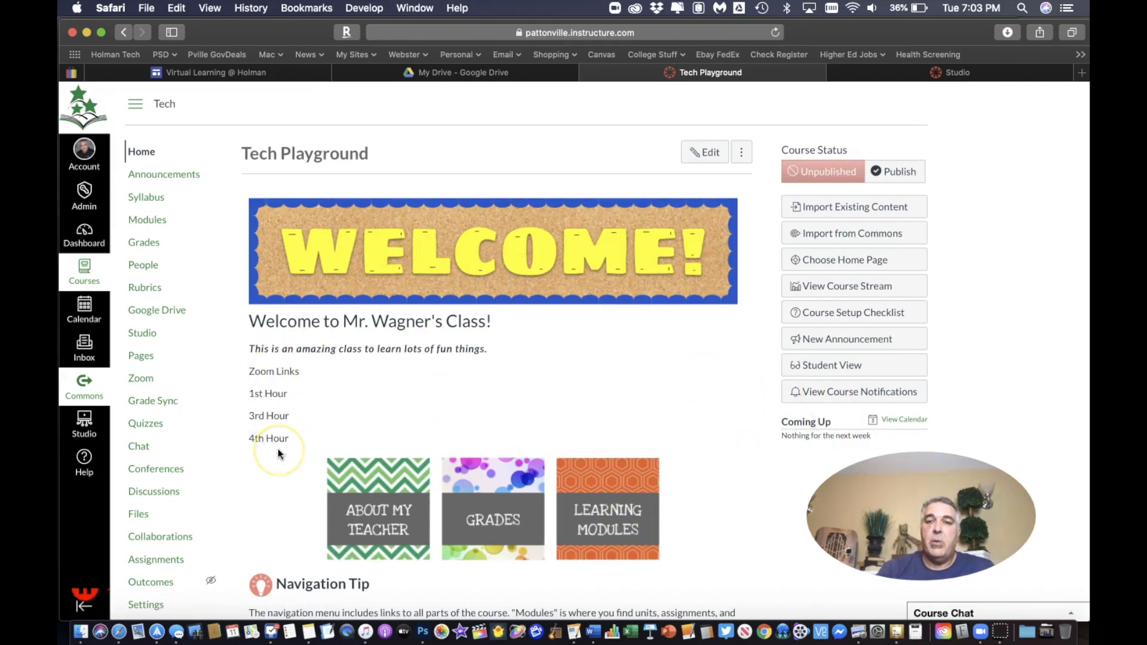
{"action": "left_click", "coordinate": [706, 152]}
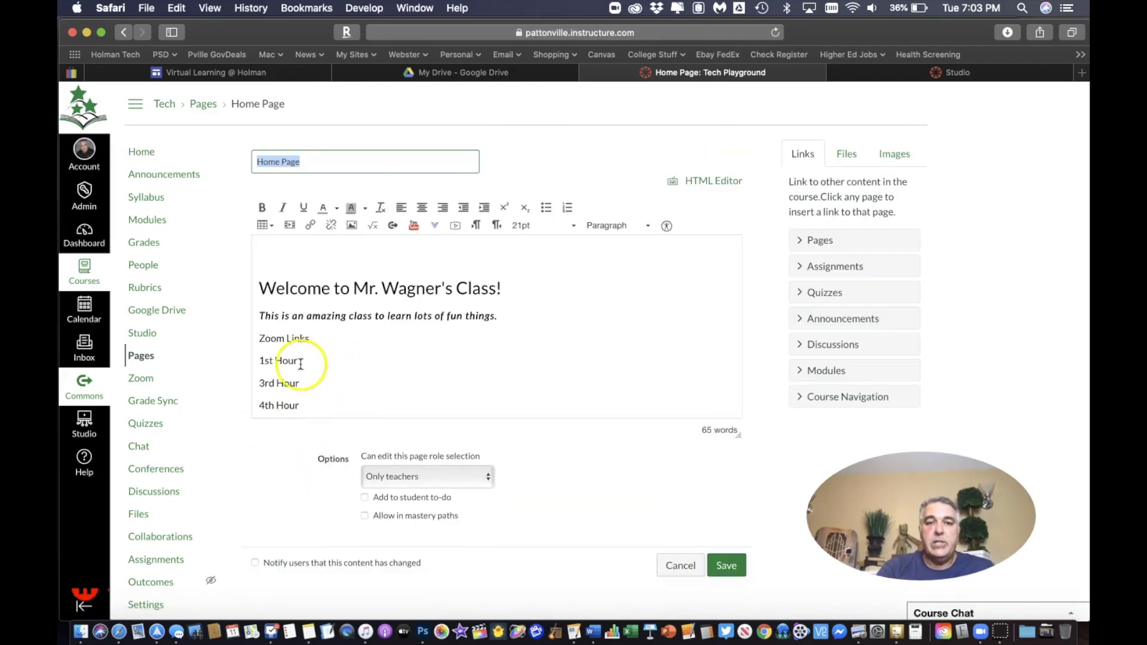
{"action": "scroll", "coordinate": [263, 346], "scroll_direction": "down", "scroll_amount": 3}
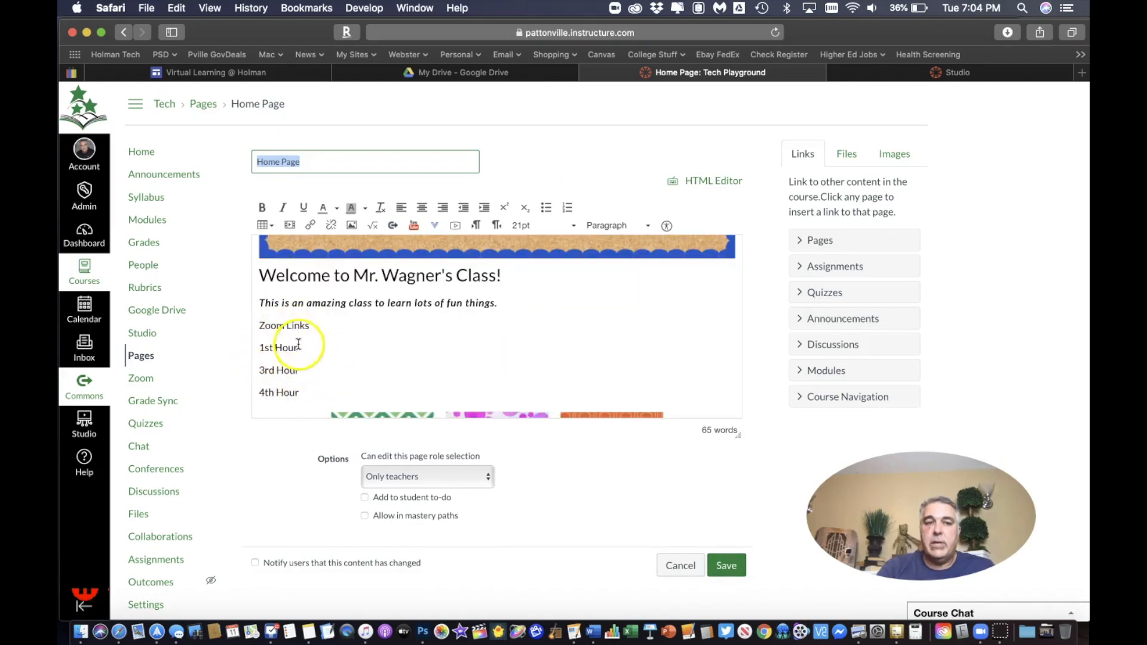
{"action": "left_click_drag", "start_coordinate": [302, 348], "coordinate": [242, 348]}
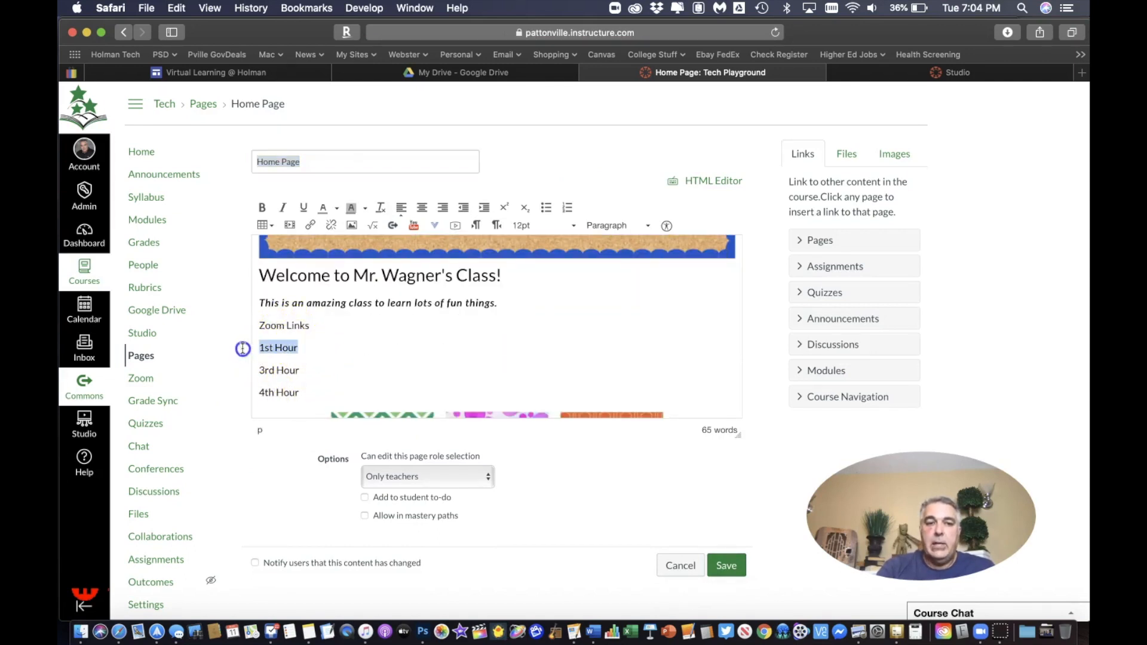
{"action": "left_click", "coordinate": [310, 225]}
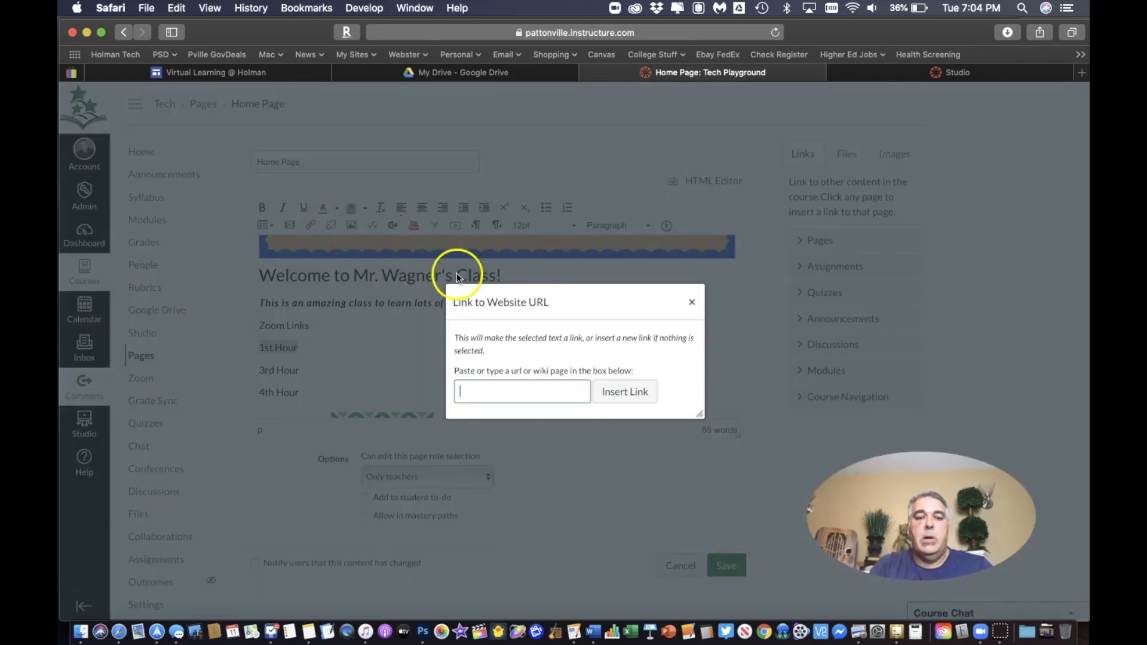
{"action": "key", "text": "super+v"}
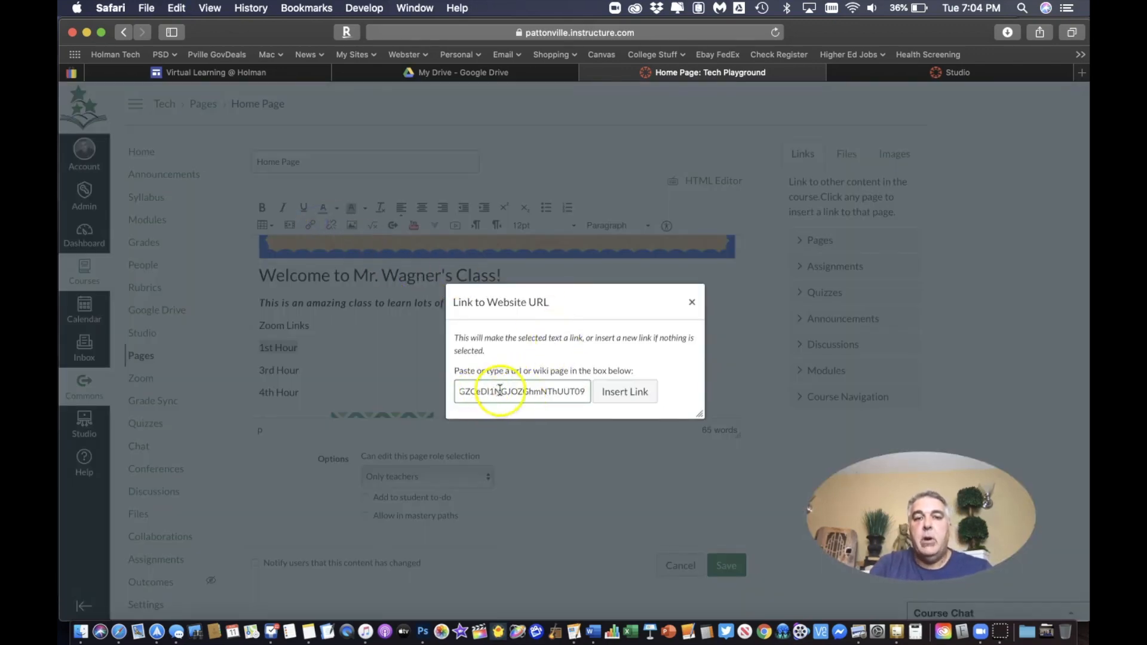
{"action": "left_click", "coordinate": [630, 393]}
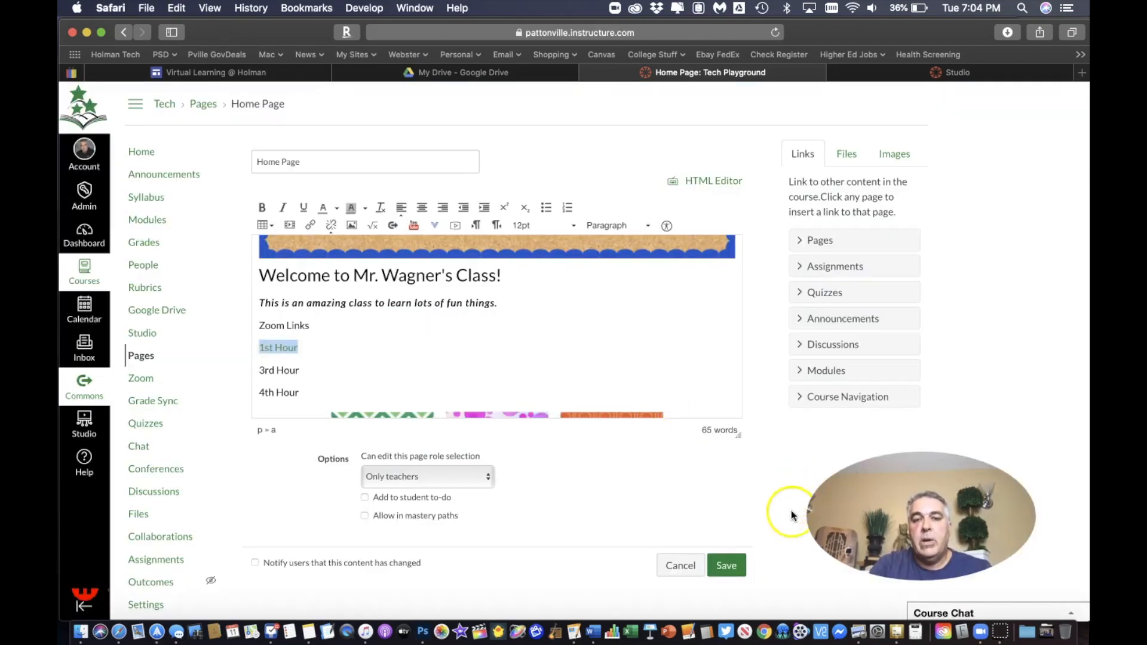
{"action": "left_click", "coordinate": [735, 564]}
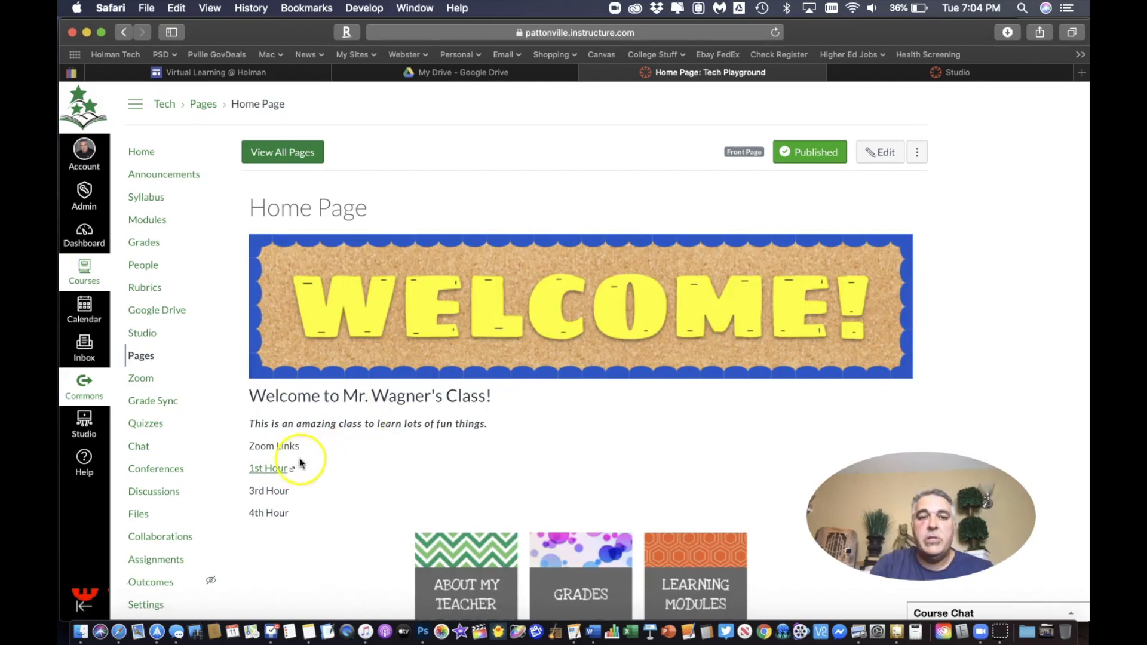
- Test the 1st Hour Zoom link on the saved home page
{"action": "left_click", "coordinate": [268, 468]}
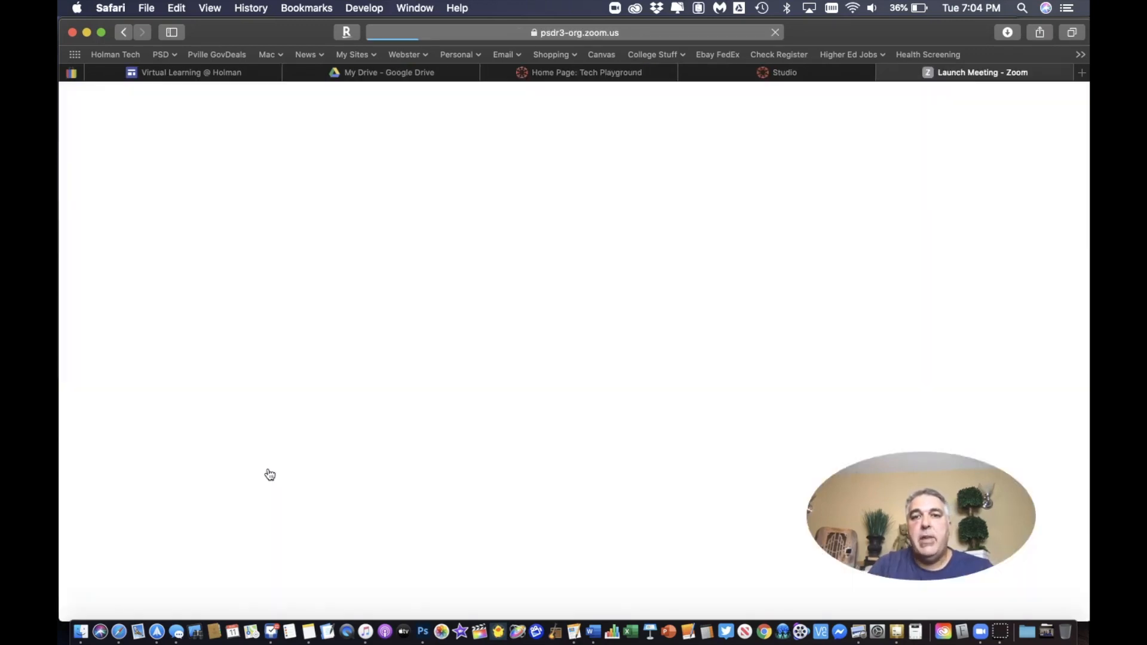